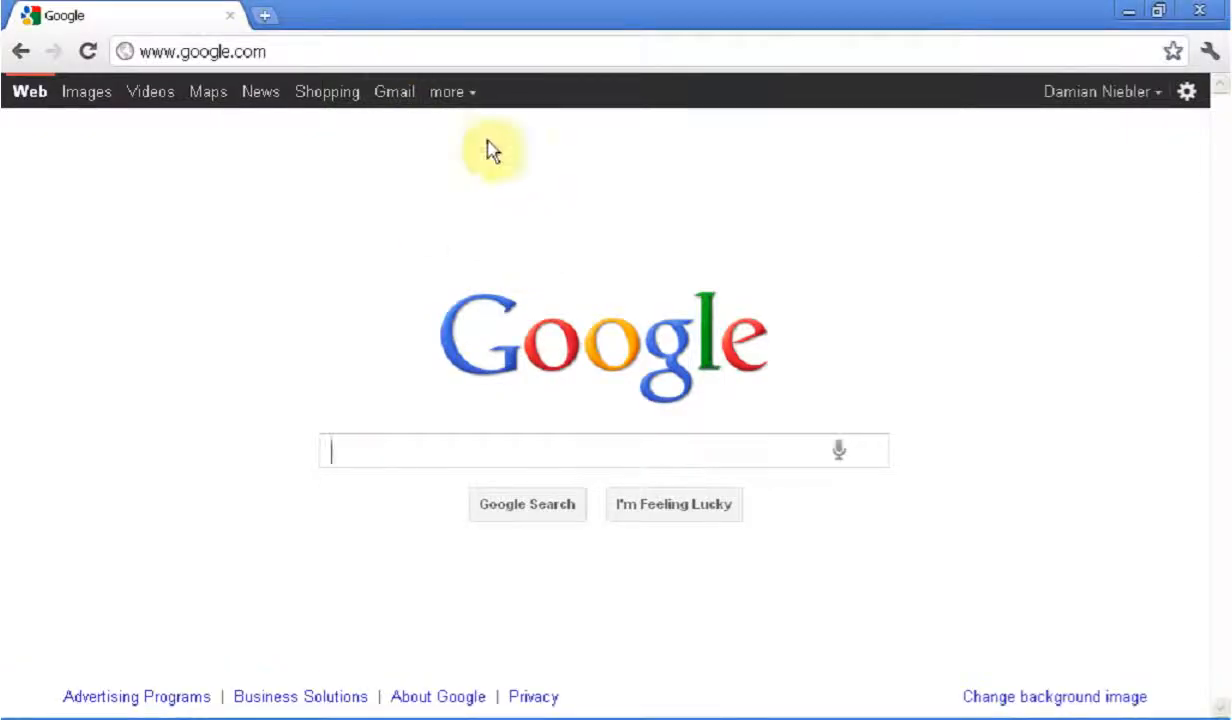
# Search Google for "Gimp brushes" and open the Noupe article on 1000 free high-resolution GIMP brushes
pyautogui.click(529, 443)
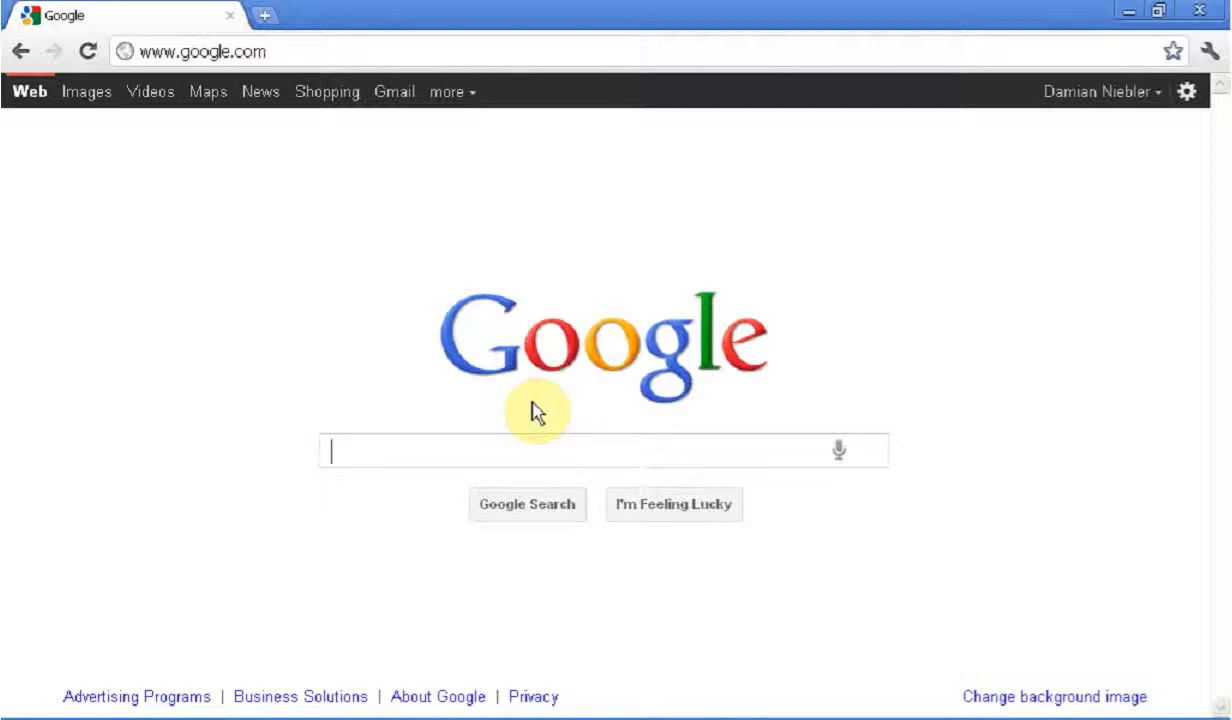
pyautogui.write('Gim')
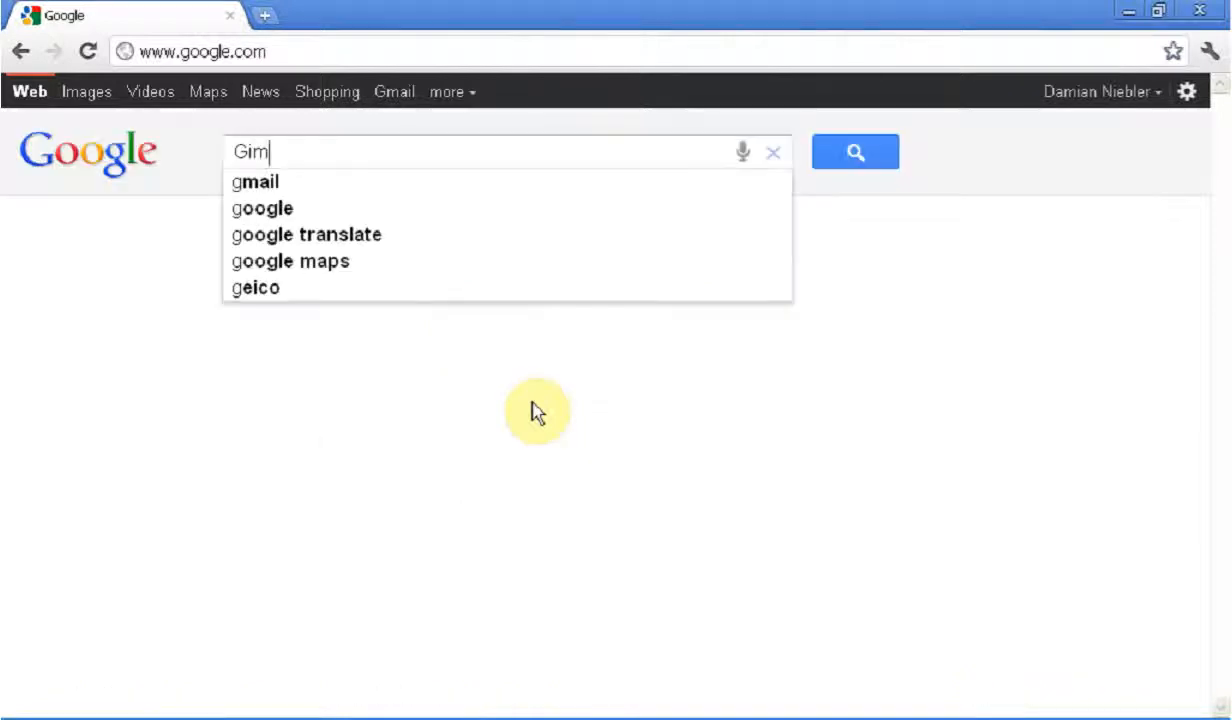
pyautogui.write('p ')
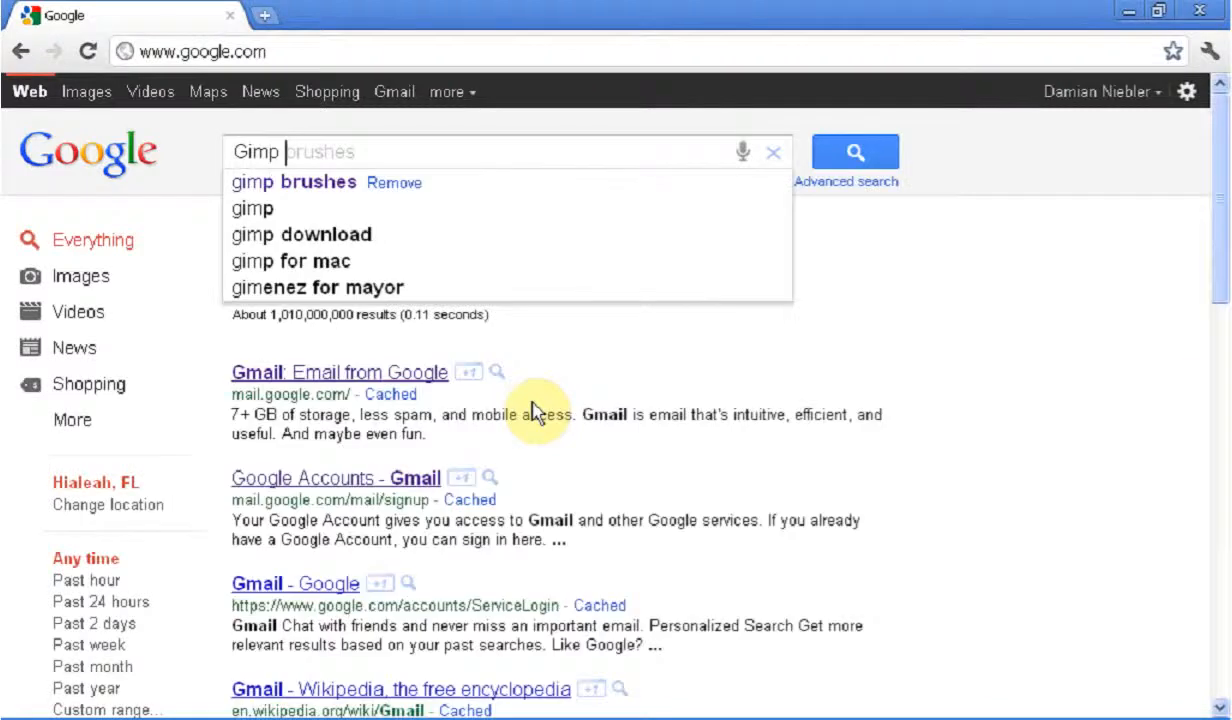
pyautogui.write('brushes')
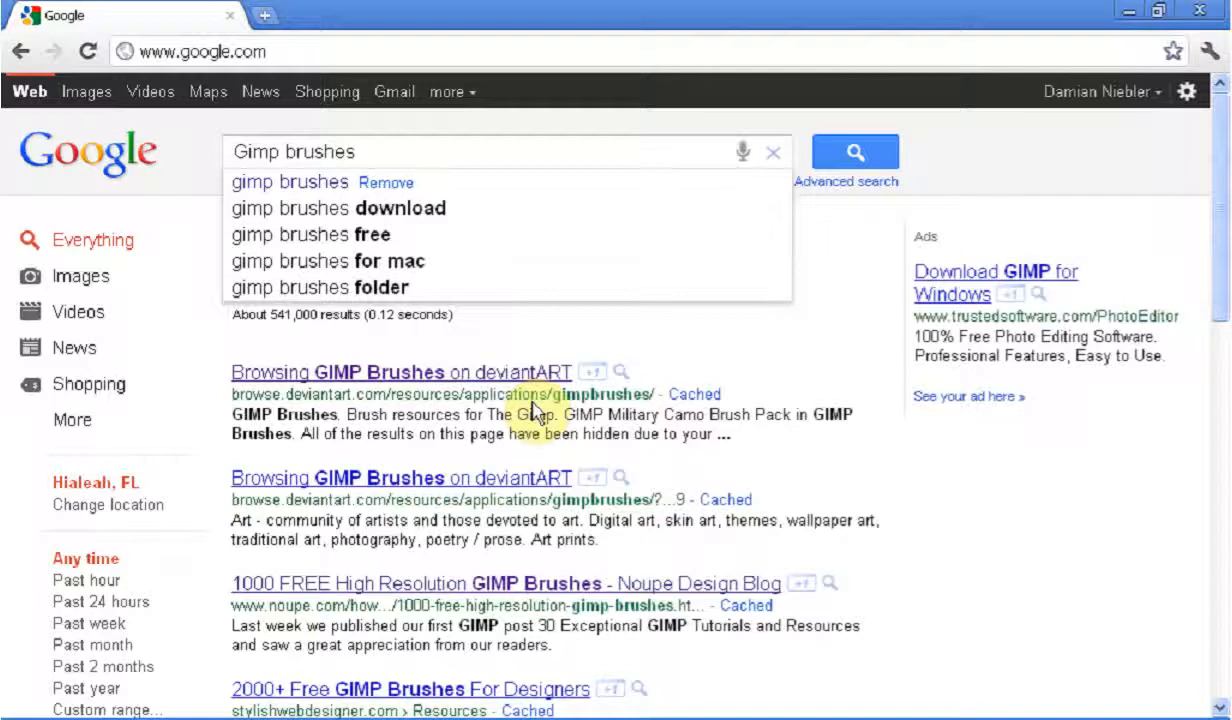
pyautogui.press('Return')
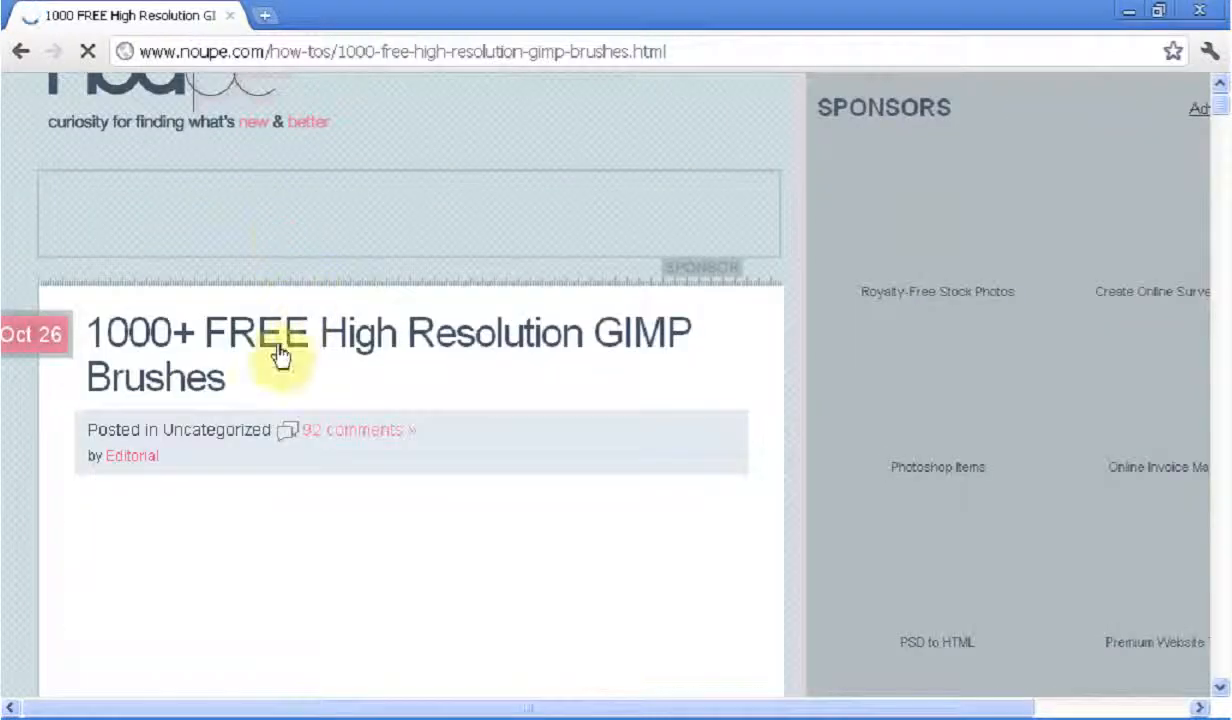
# Download the brush set of GIMP Grunge Brush Pack 2 from section 1.1 of the article
pyautogui.scroll(-2, 245, 400)
pyautogui.scroll(-2, 249, 408)
pyautogui.scroll(-2, 249, 408)
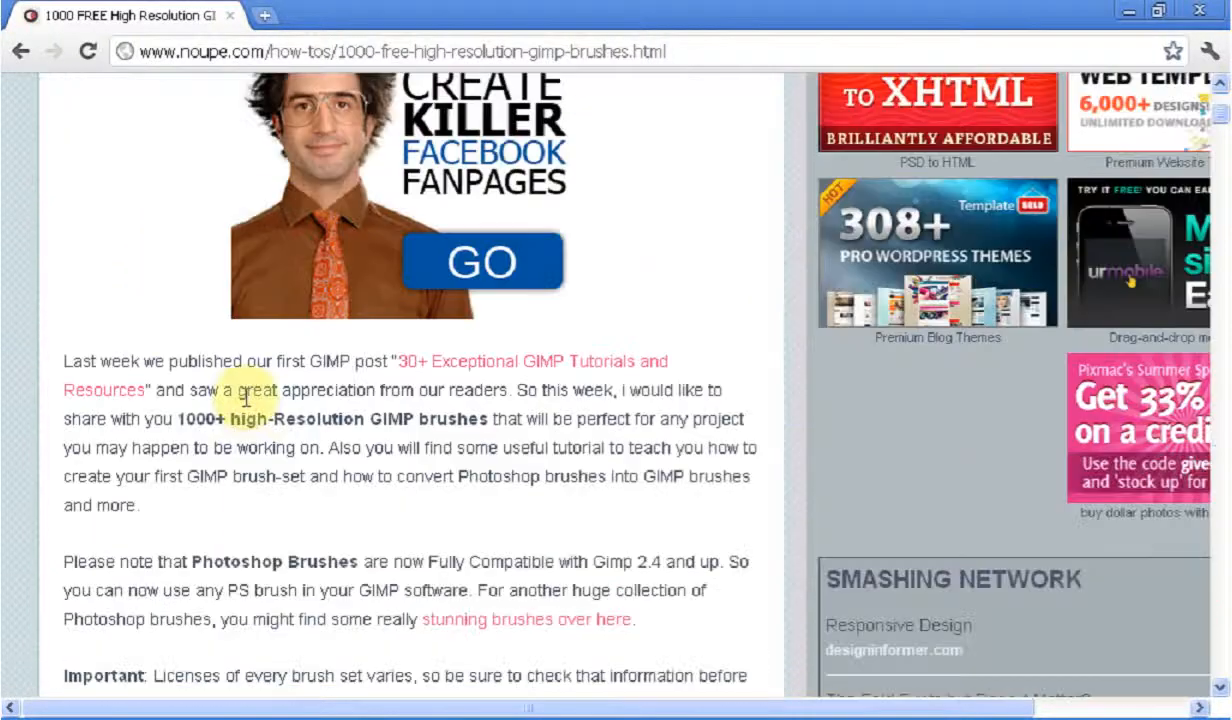
pyautogui.scroll(-6, 248, 404)
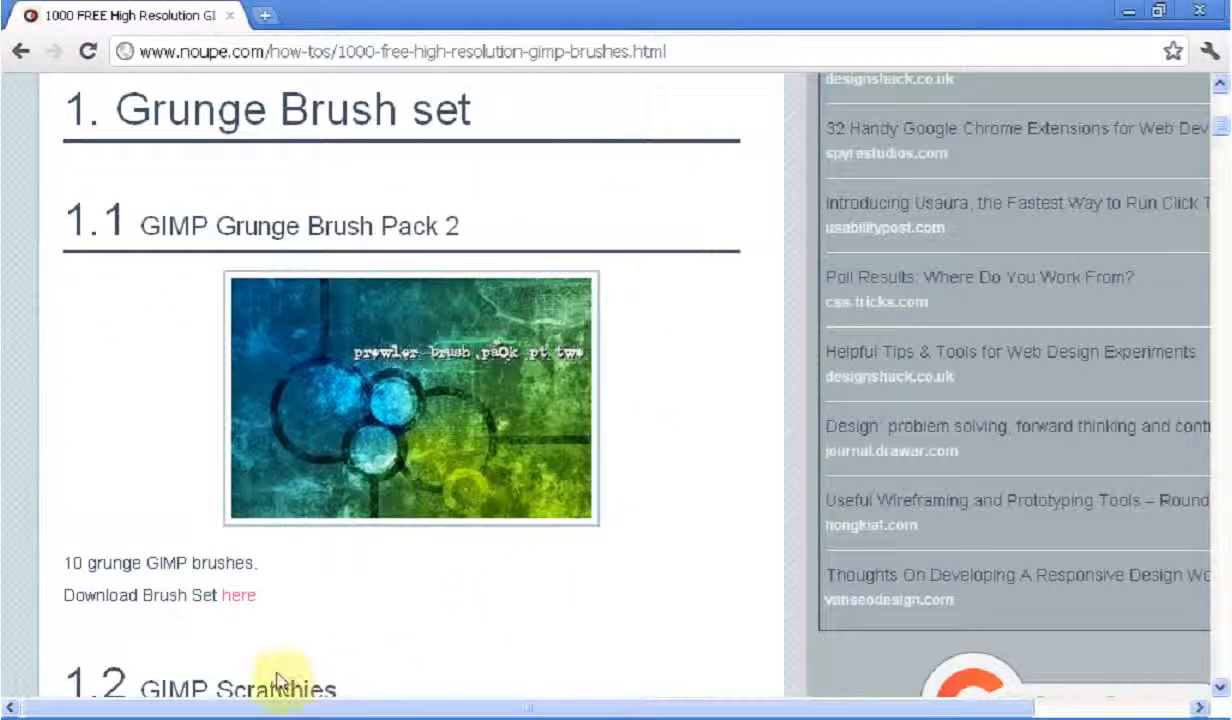
pyautogui.click(240, 598)
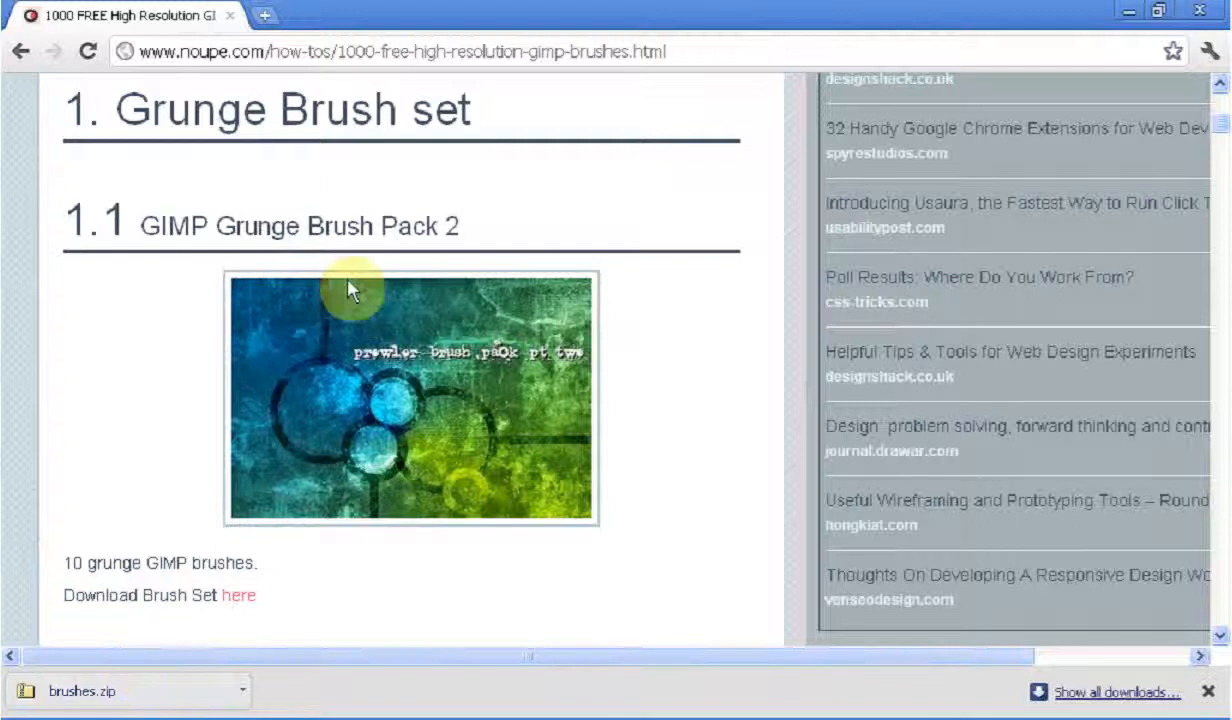
# Show the downloaded brushes.zip in its folder and reposition the Downloads window over the browser
pyautogui.moveTo(215, 717)
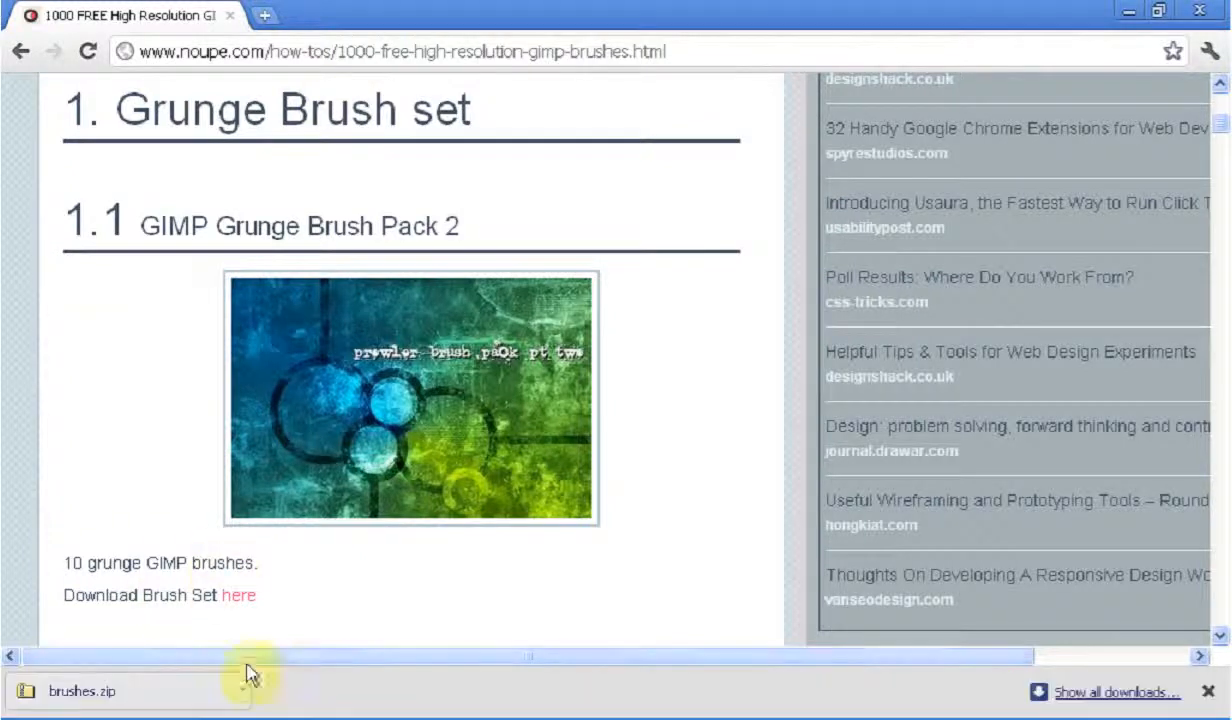
pyautogui.click(249, 697)
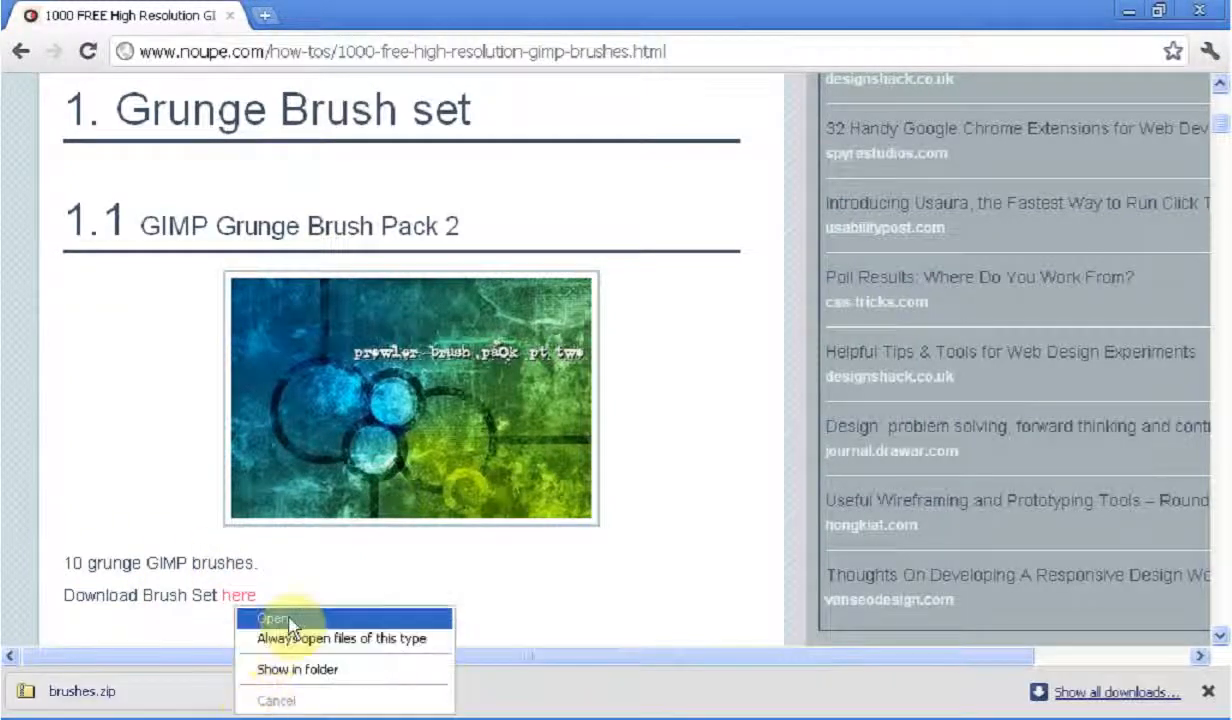
pyautogui.click(362, 669)
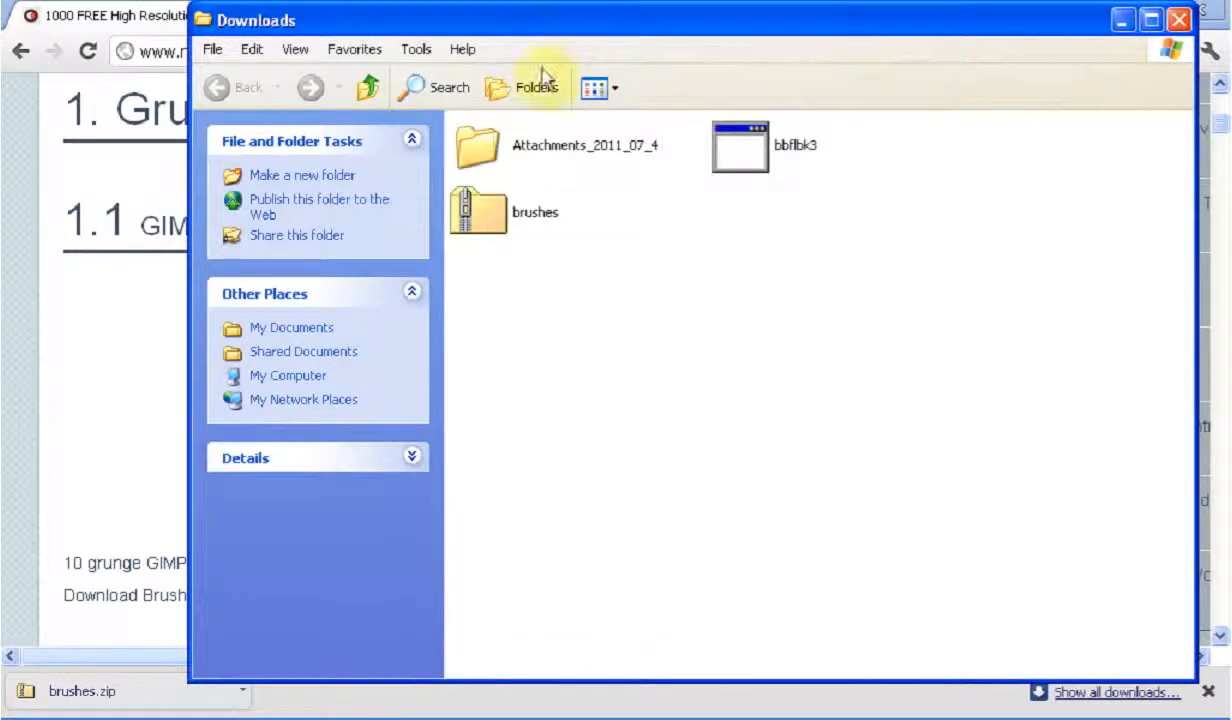
pyautogui.click(553, 213)
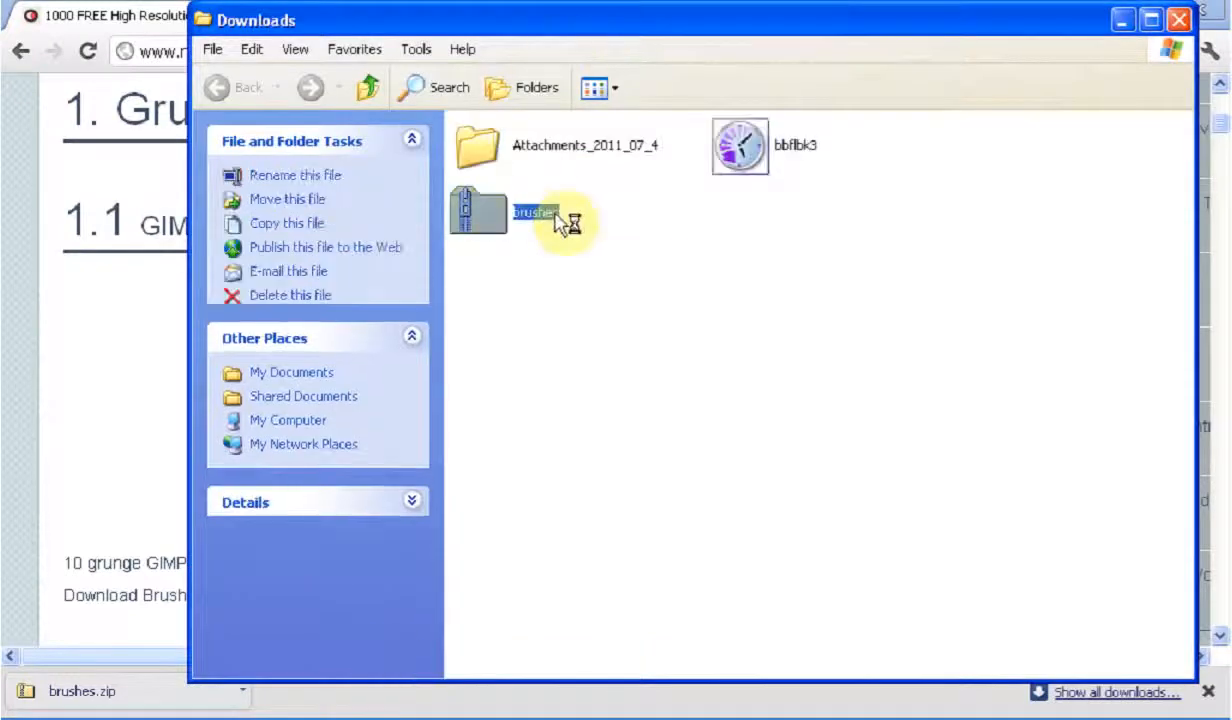
pyautogui.click(612, 271)
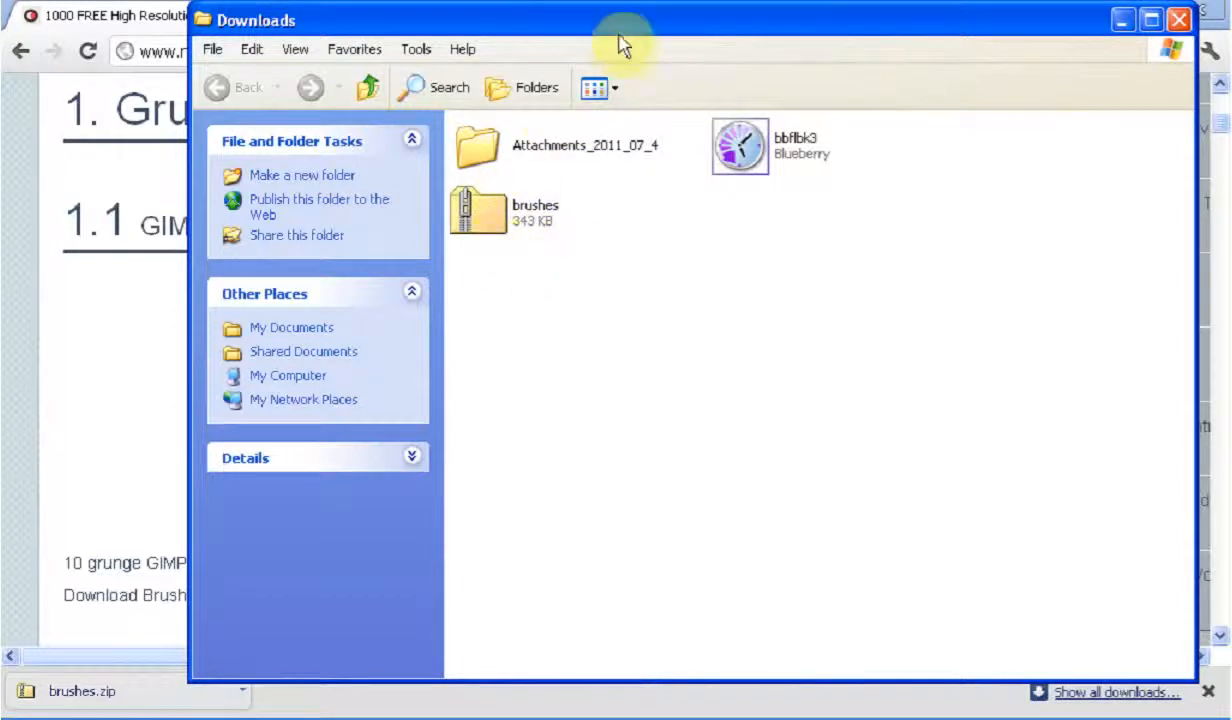
pyautogui.moveTo(618, 27); pyautogui.dragTo(935, 298)
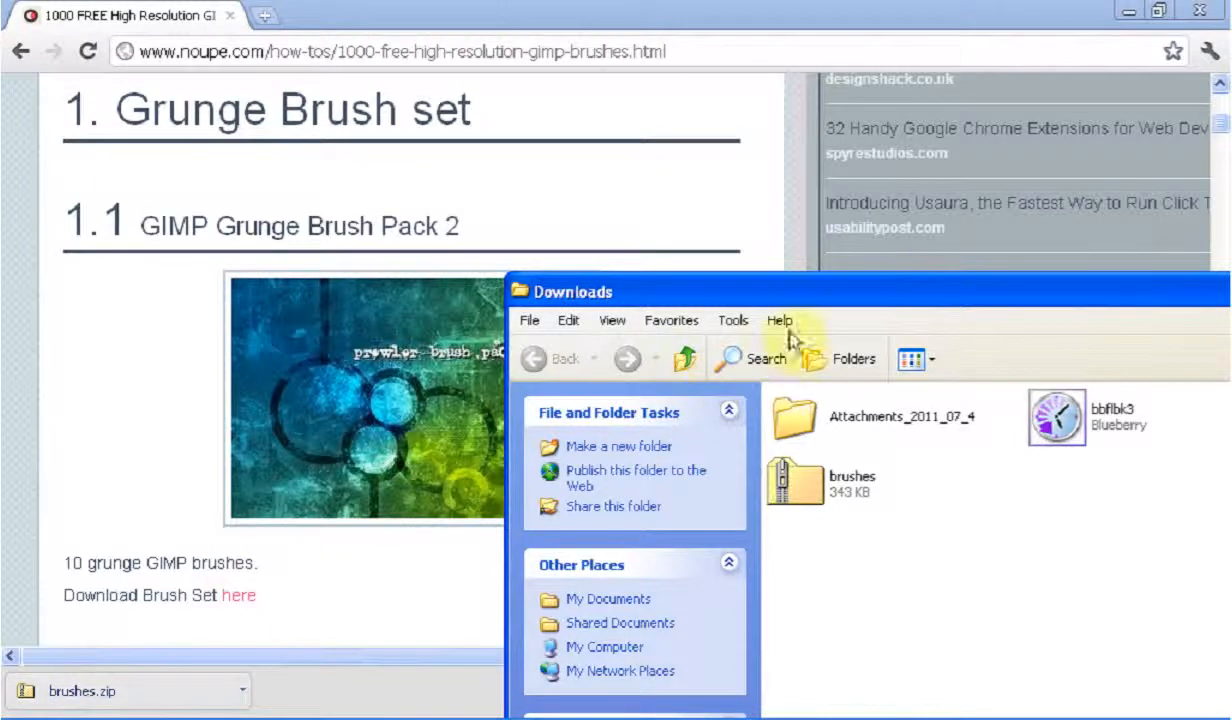
pyautogui.moveTo(835, 291)
pyautogui.mouseDown()
pyautogui.moveTo(720, 187)
pyautogui.moveTo(459, 36)
pyautogui.mouseUp()
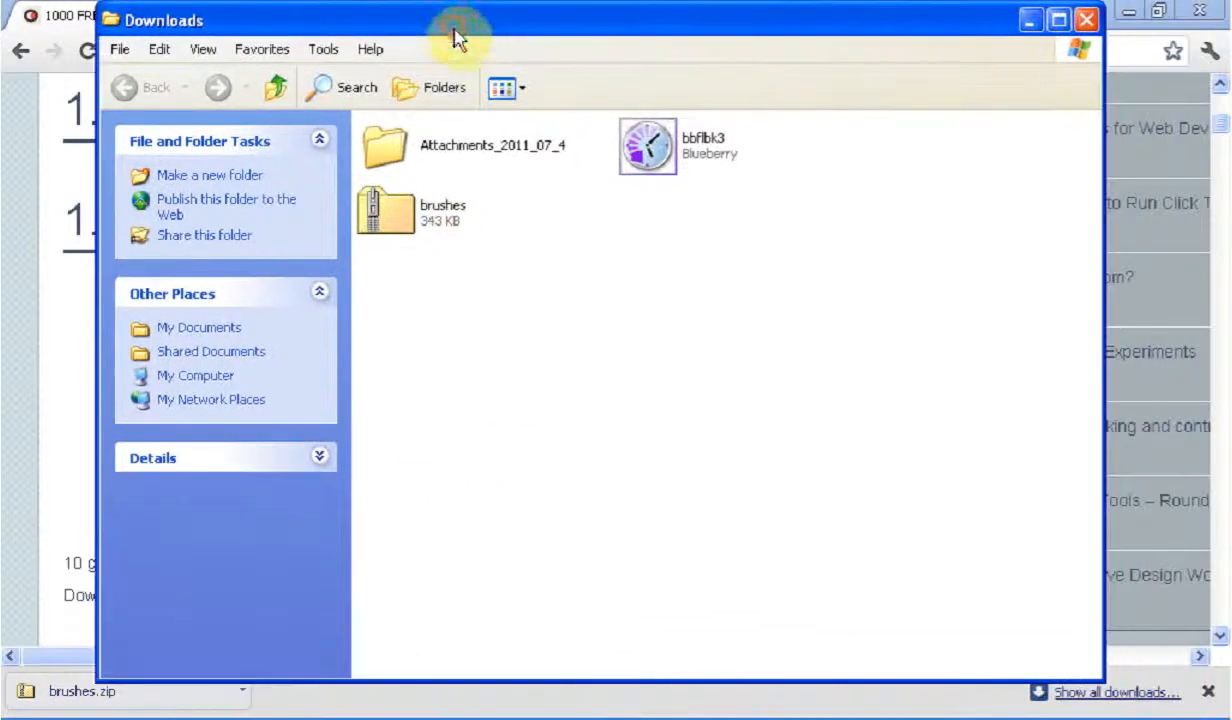
# Extract all files from the brushes zip archive with the Extraction Wizard, keeping the default destination
pyautogui.rightClick(391, 209)
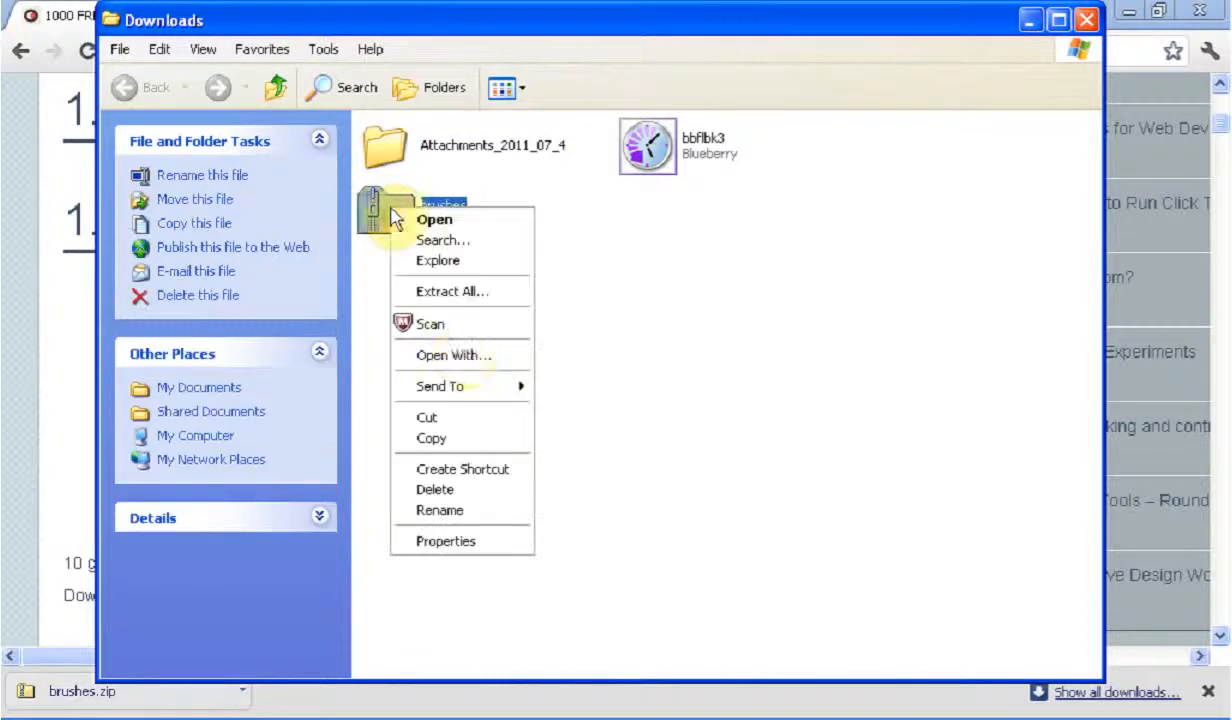
pyautogui.click(472, 302)
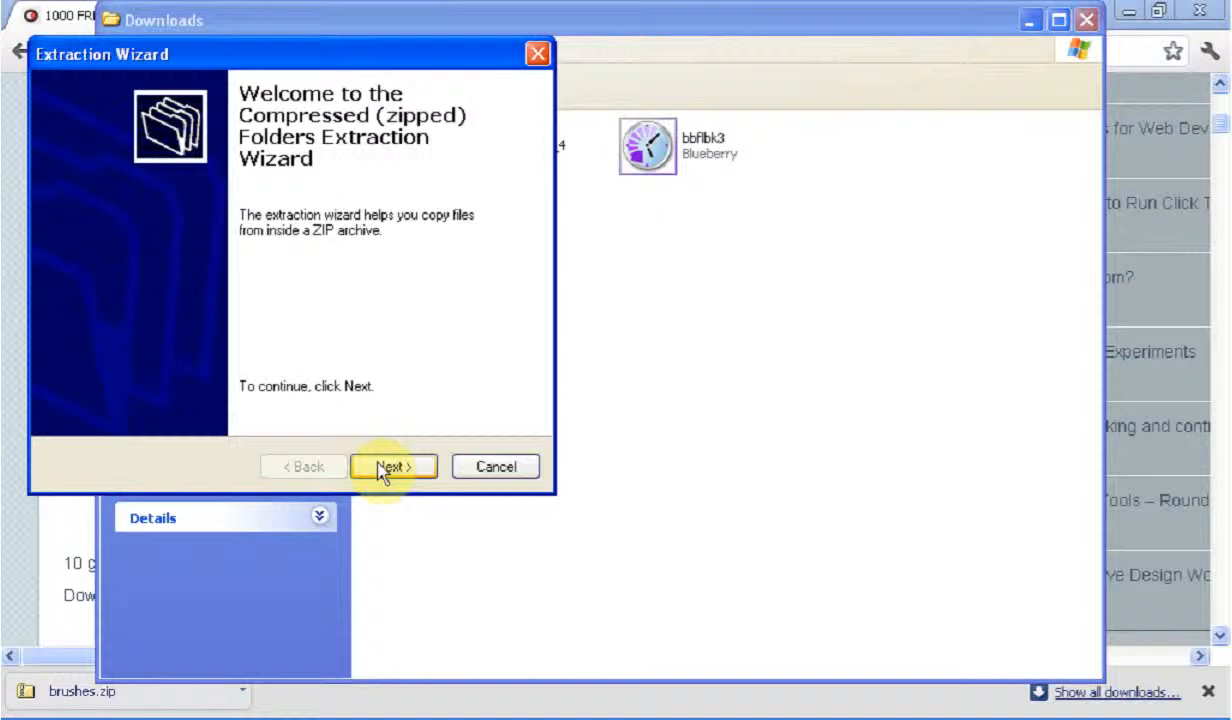
pyautogui.click(390, 467)
pyautogui.click(381, 469)
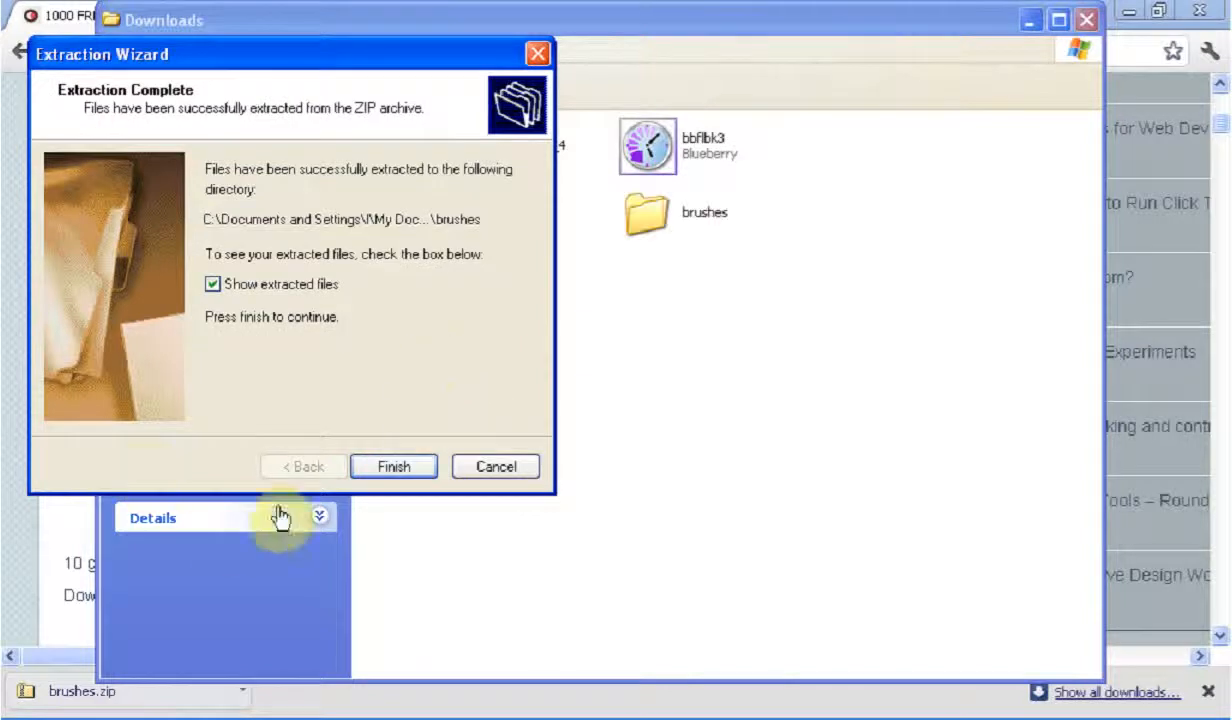
pyautogui.click(422, 472)
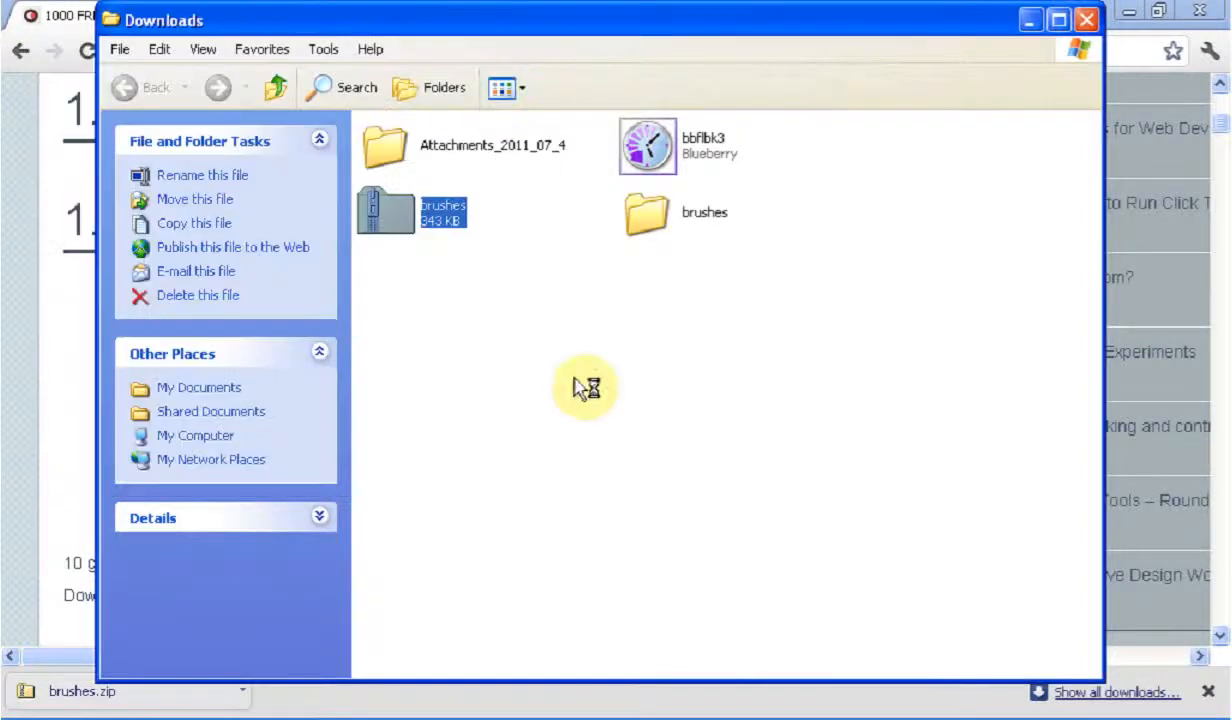
# Copy all the pgb2 GIMP brush files from the extracted brushes folder and close that folder's window
pyautogui.doubleClick(668, 228)
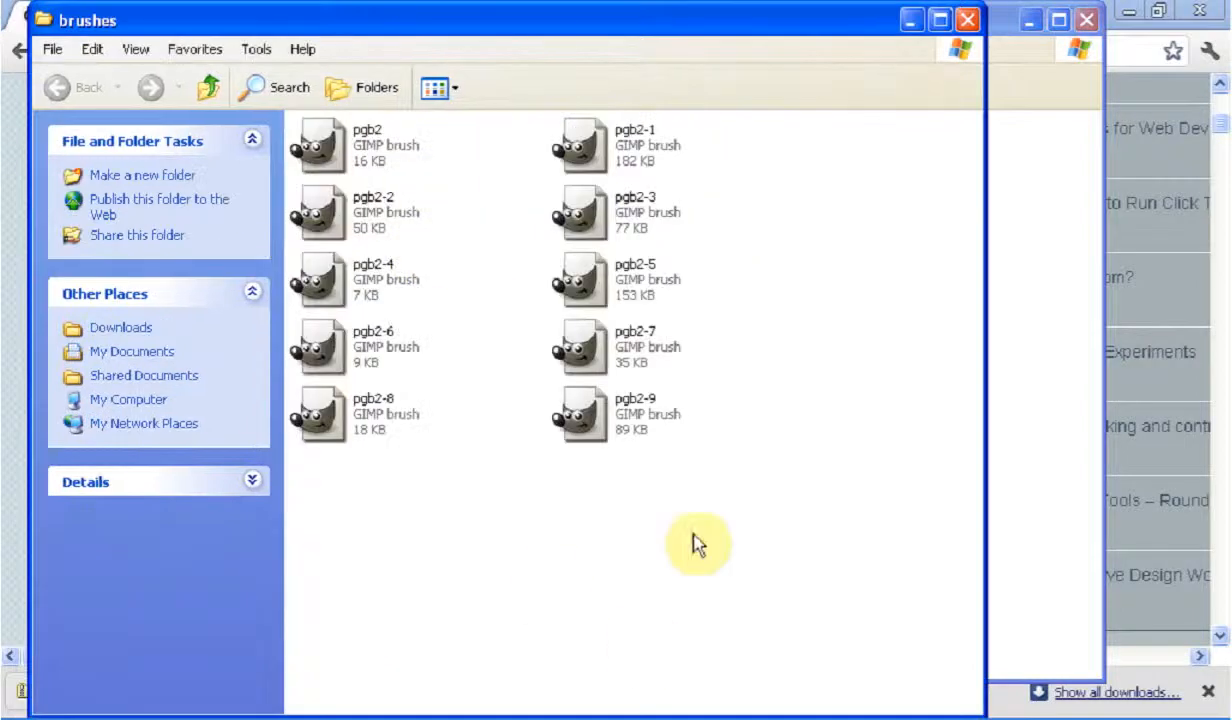
pyautogui.moveTo(714, 600)
pyautogui.mouseDown()
pyautogui.moveTo(484, 283)
pyautogui.moveTo(359, 153)
pyautogui.moveTo(426, 418)
pyautogui.moveTo(478, 560)
pyautogui.mouseUp()
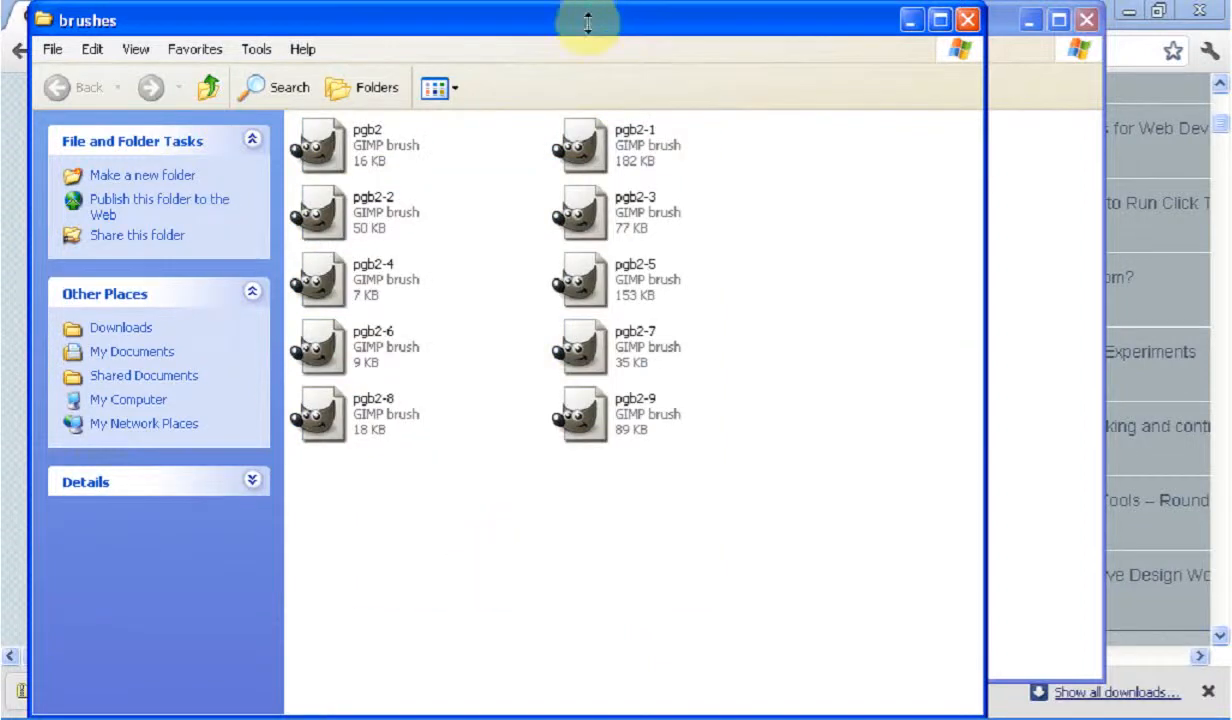
pyautogui.moveTo(509, 33)
pyautogui.mouseDown()
pyautogui.moveTo(583, 55)
pyautogui.moveTo(660, 22)
pyautogui.moveTo(566, 18)
pyautogui.mouseUp()
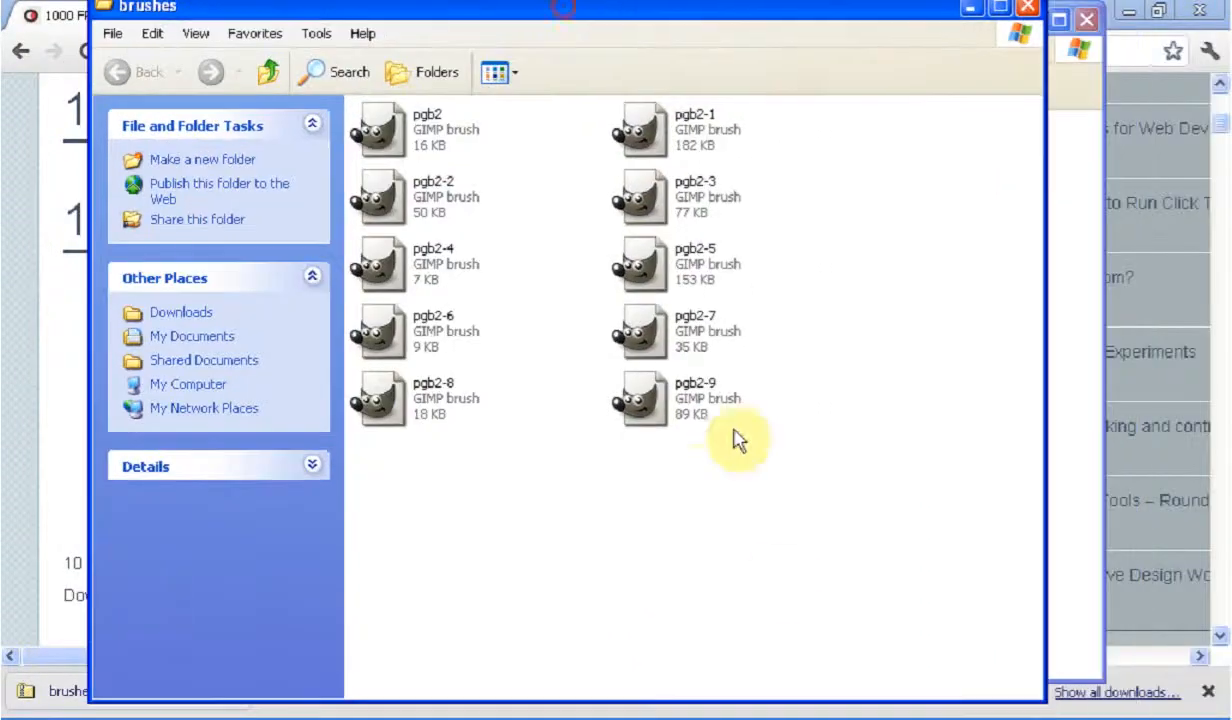
pyautogui.moveTo(777, 569)
pyautogui.mouseDown()
pyautogui.moveTo(679, 448)
pyautogui.moveTo(545, 325)
pyautogui.moveTo(397, 143)
pyautogui.moveTo(366, 127)
pyautogui.mouseUp()
pyautogui.rightClick(442, 406)
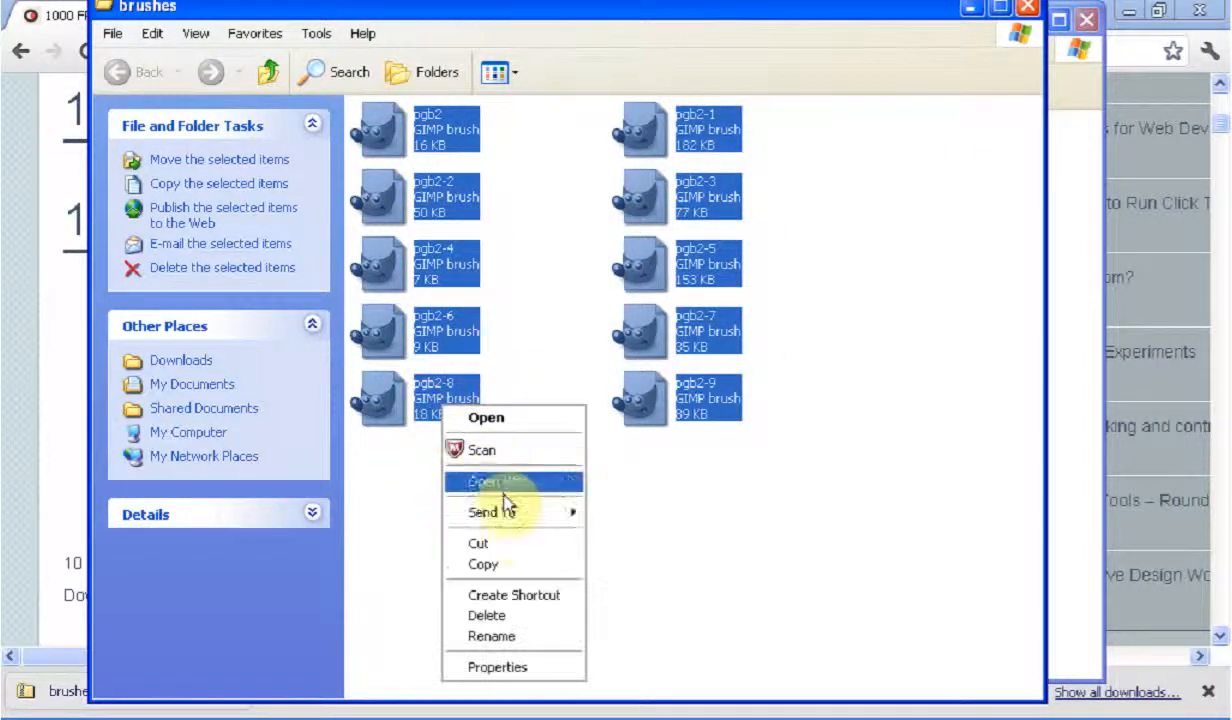
pyautogui.click(526, 566)
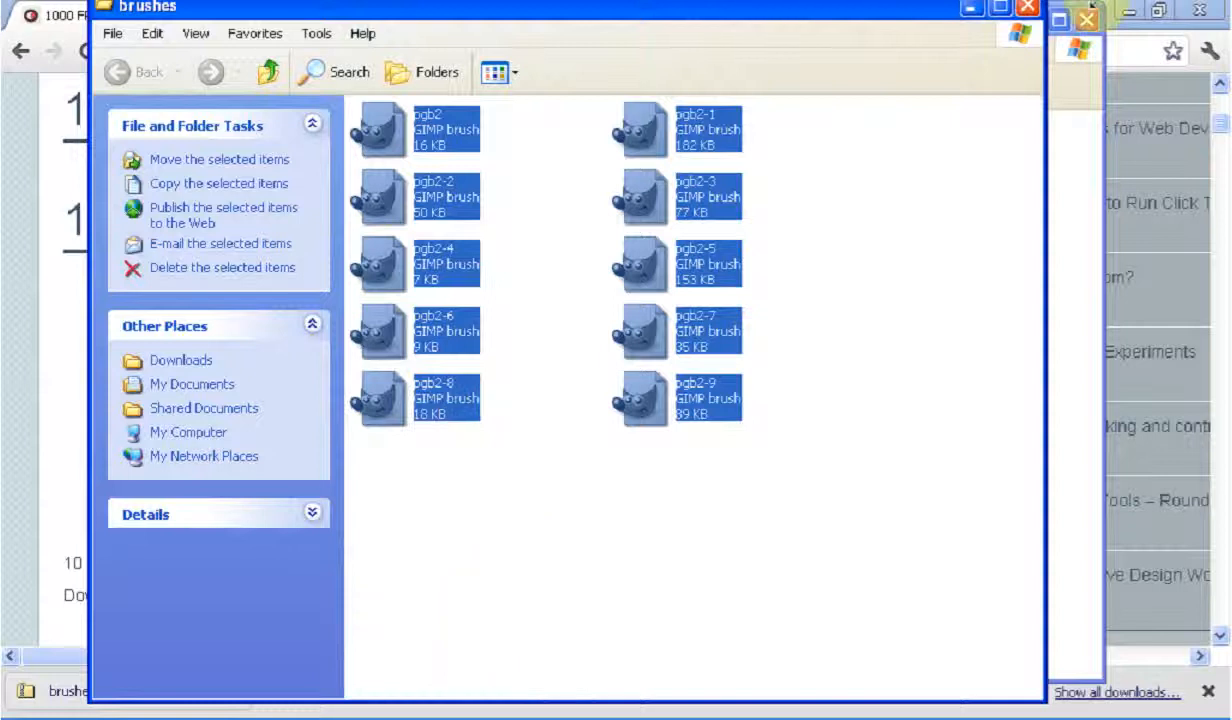
pyautogui.click(1026, 8)
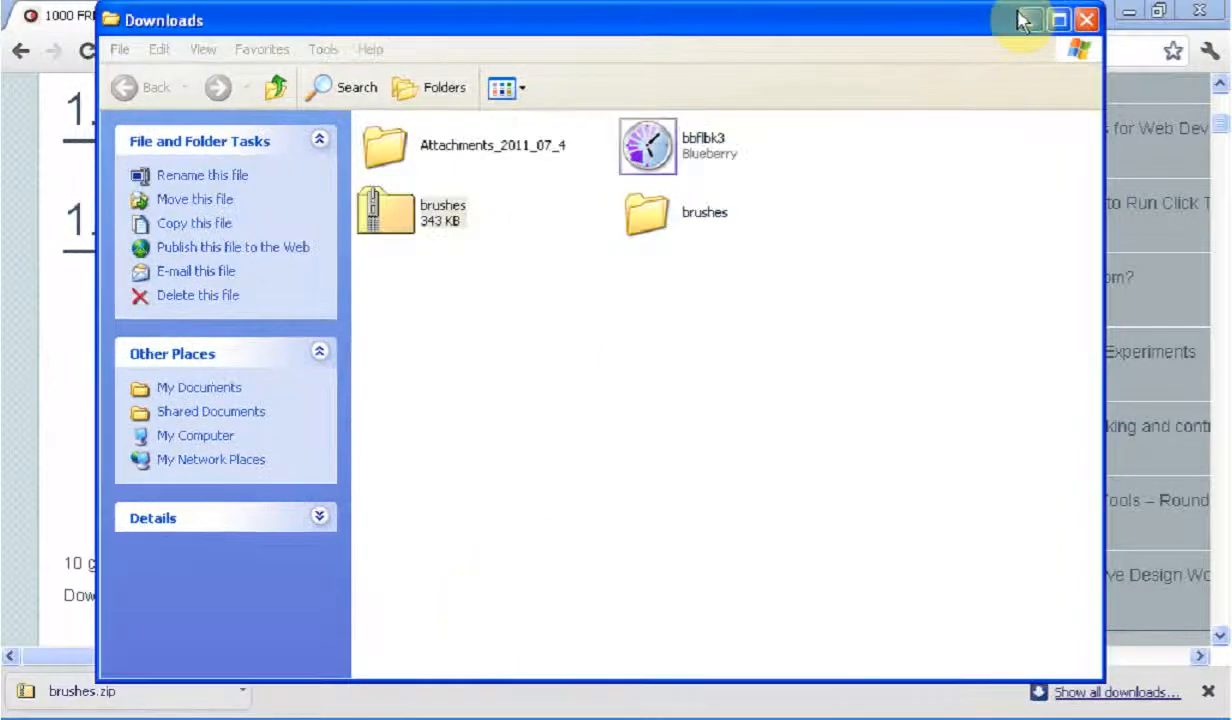
# Browse to the .gimp-2.6 folder in the user's profile folder under Documents and Settings on drive C
pyautogui.click(207, 444)
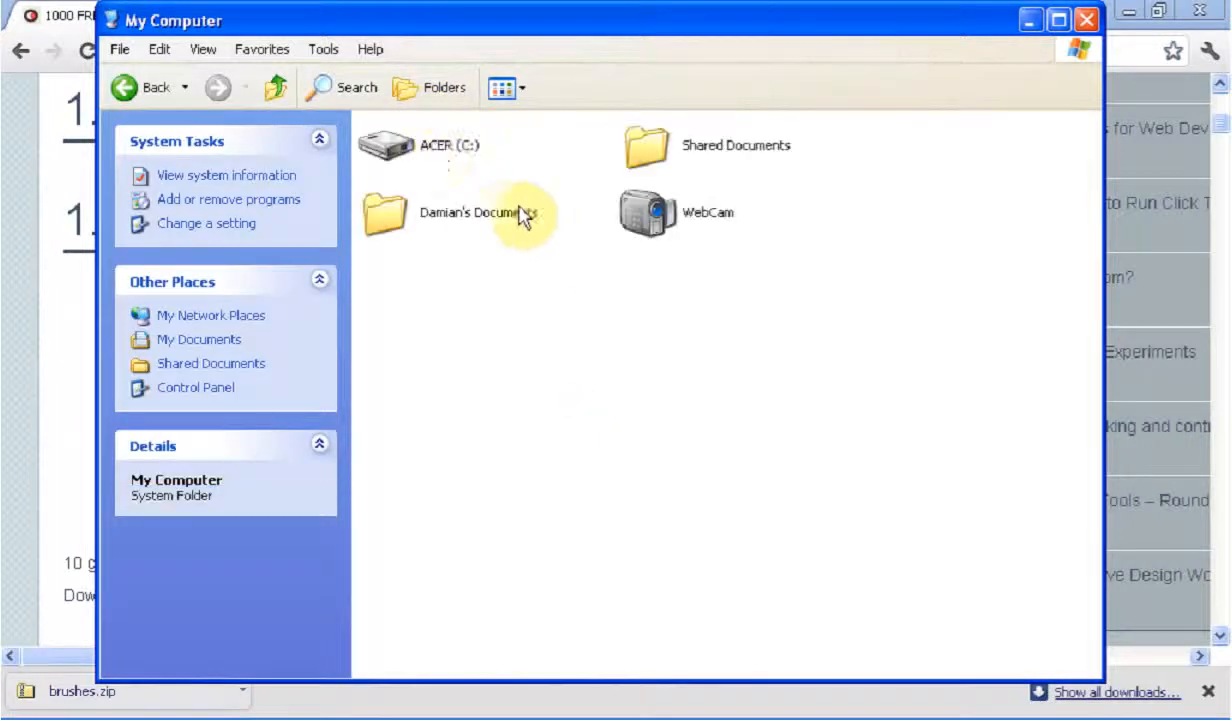
pyautogui.doubleClick(422, 146)
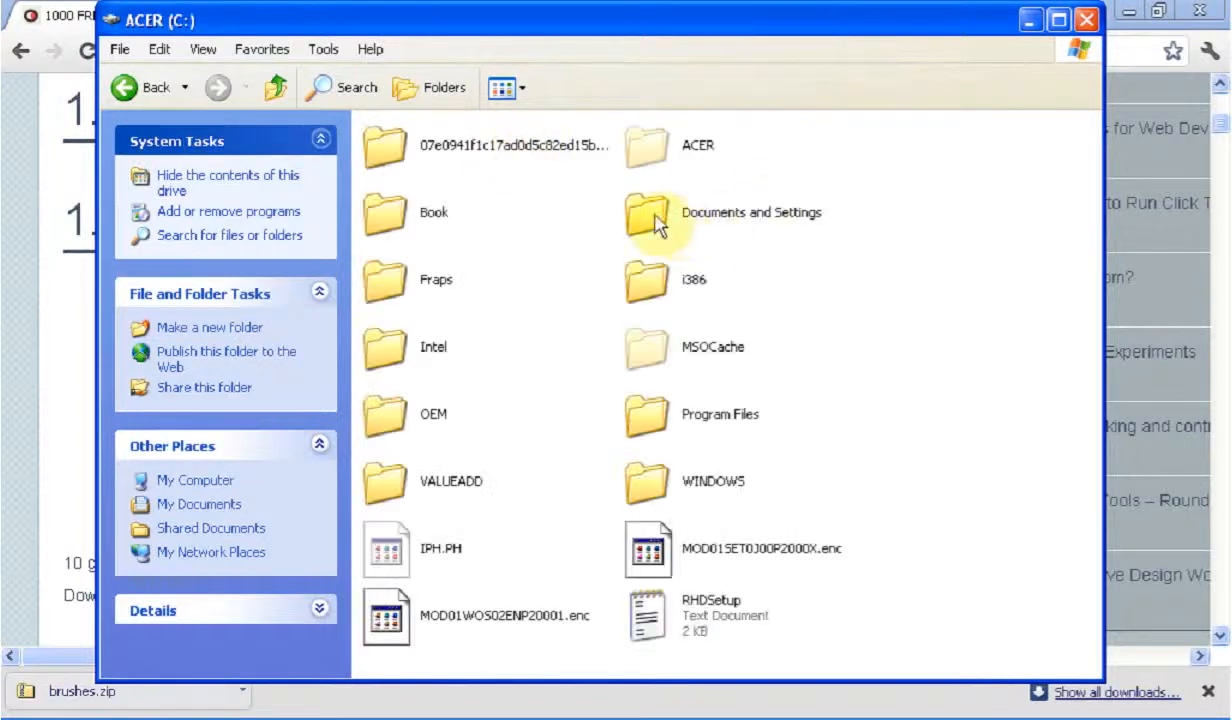
pyautogui.doubleClick(652, 218)
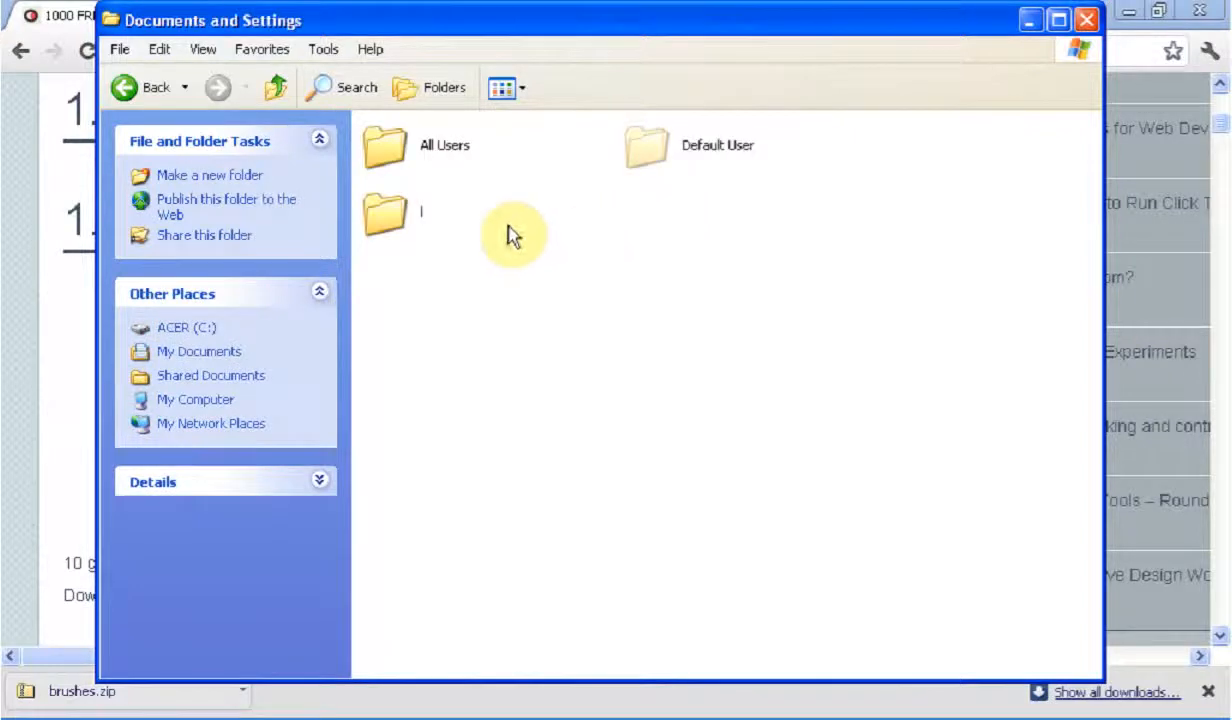
pyautogui.doubleClick(398, 226)
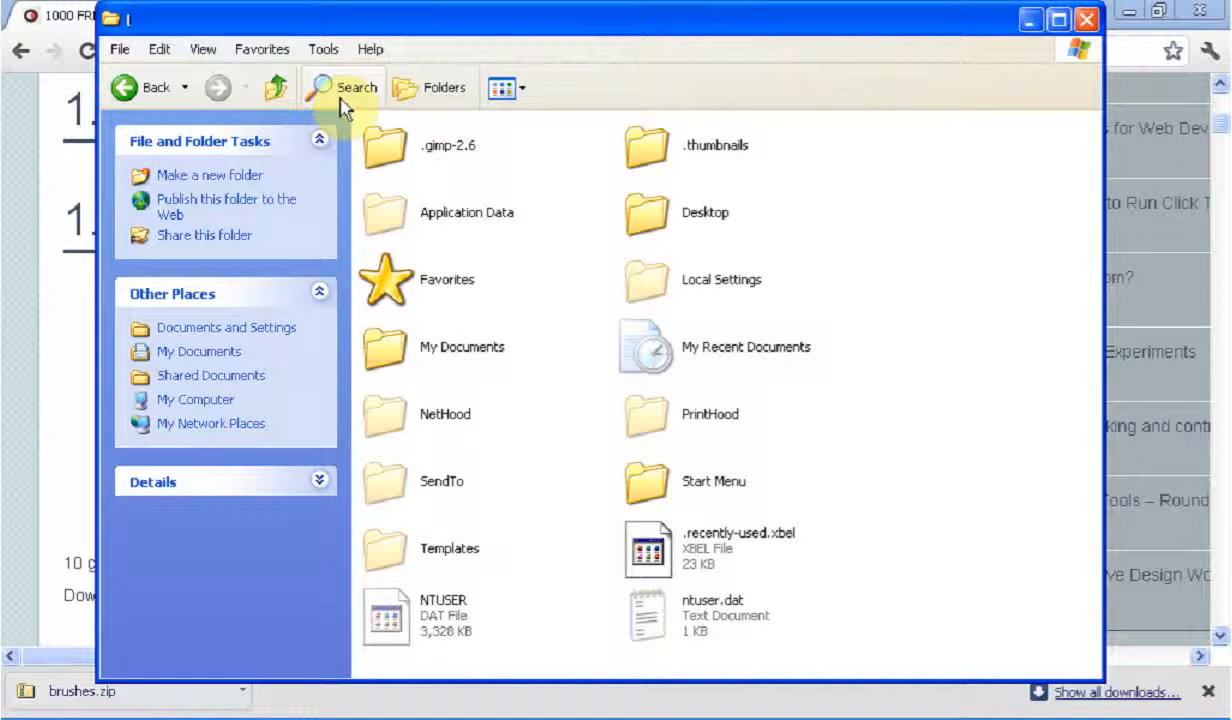
pyautogui.doubleClick(403, 158)
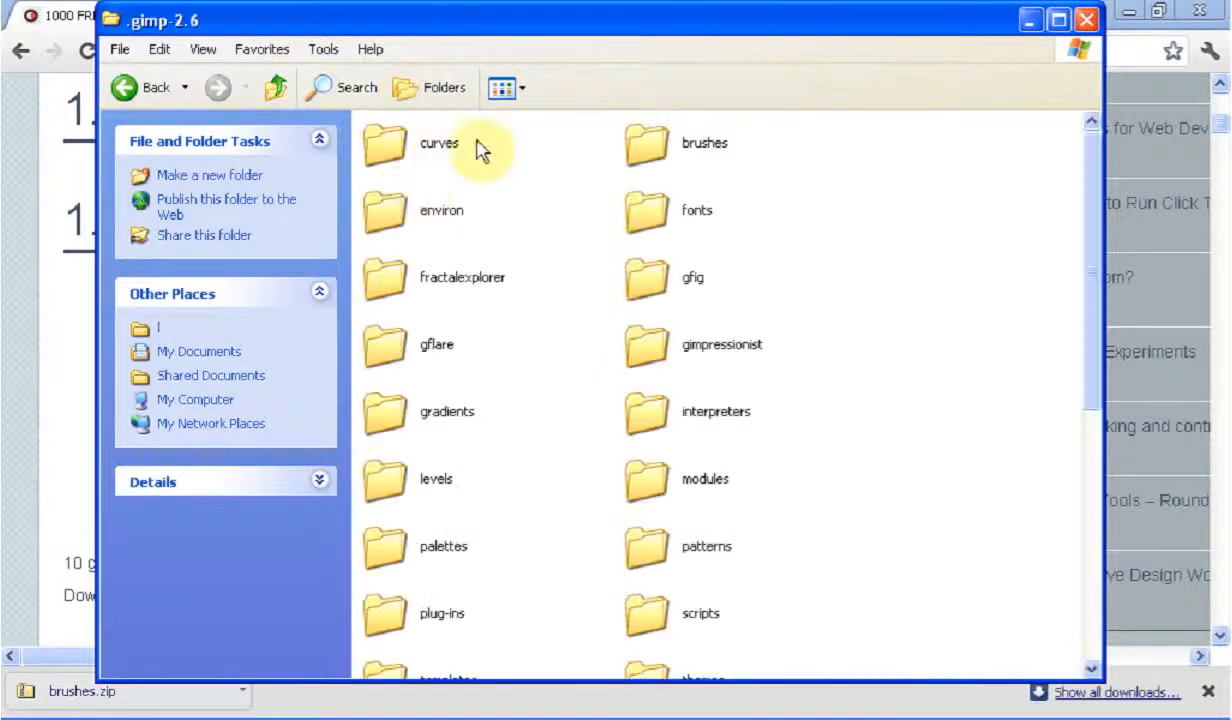
# Open the brushes folder inside .gimp-2.6
pyautogui.scroll(-5, 775, 242)
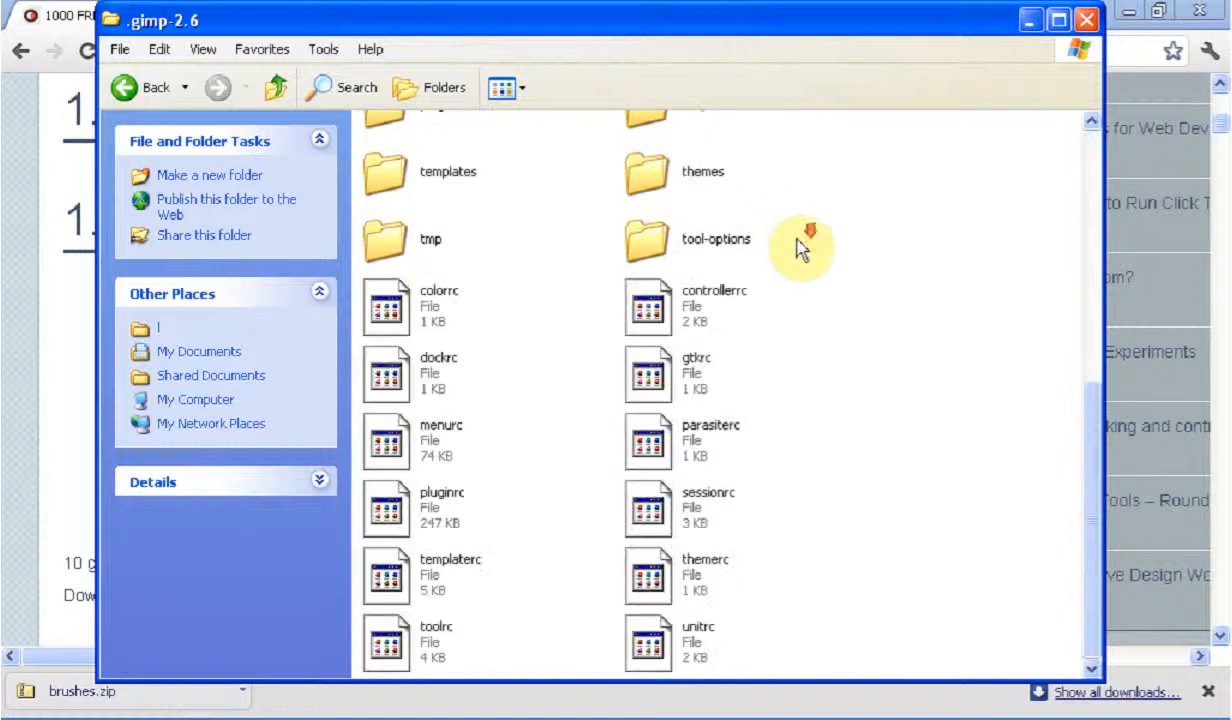
pyautogui.scroll(5, 800, 250)
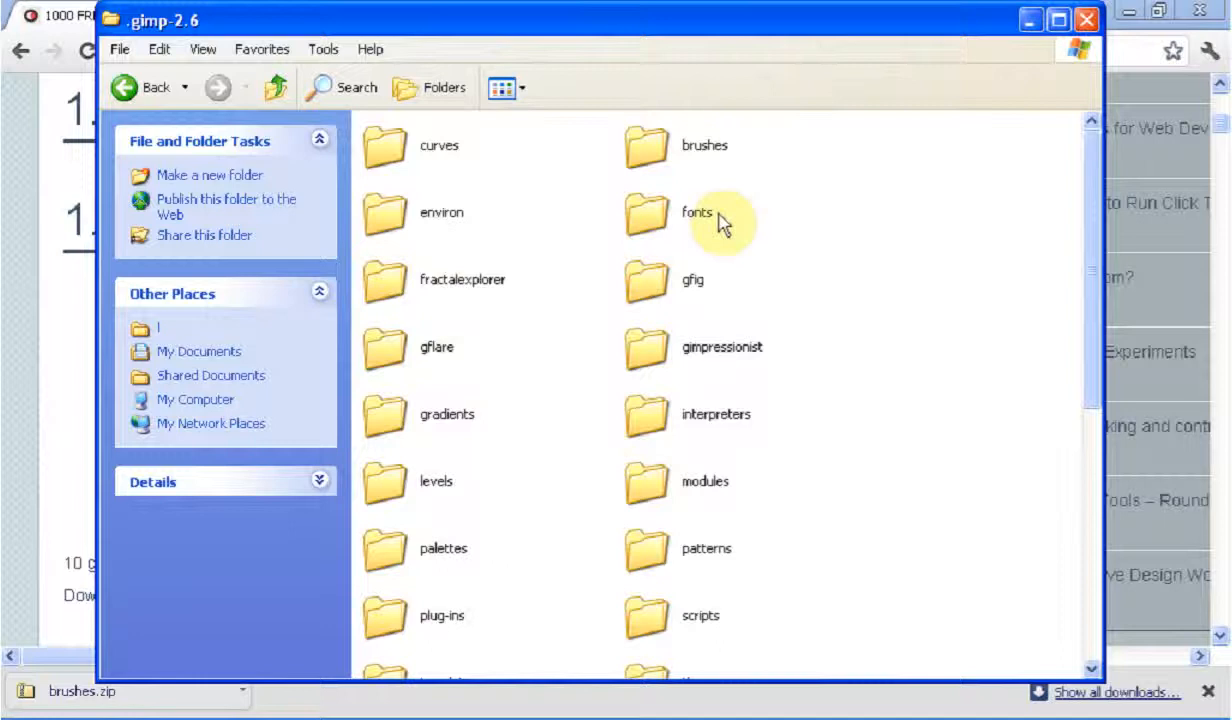
pyautogui.moveTo(843, 208); pyautogui.dragTo(585, 220)
pyautogui.click(757, 208)
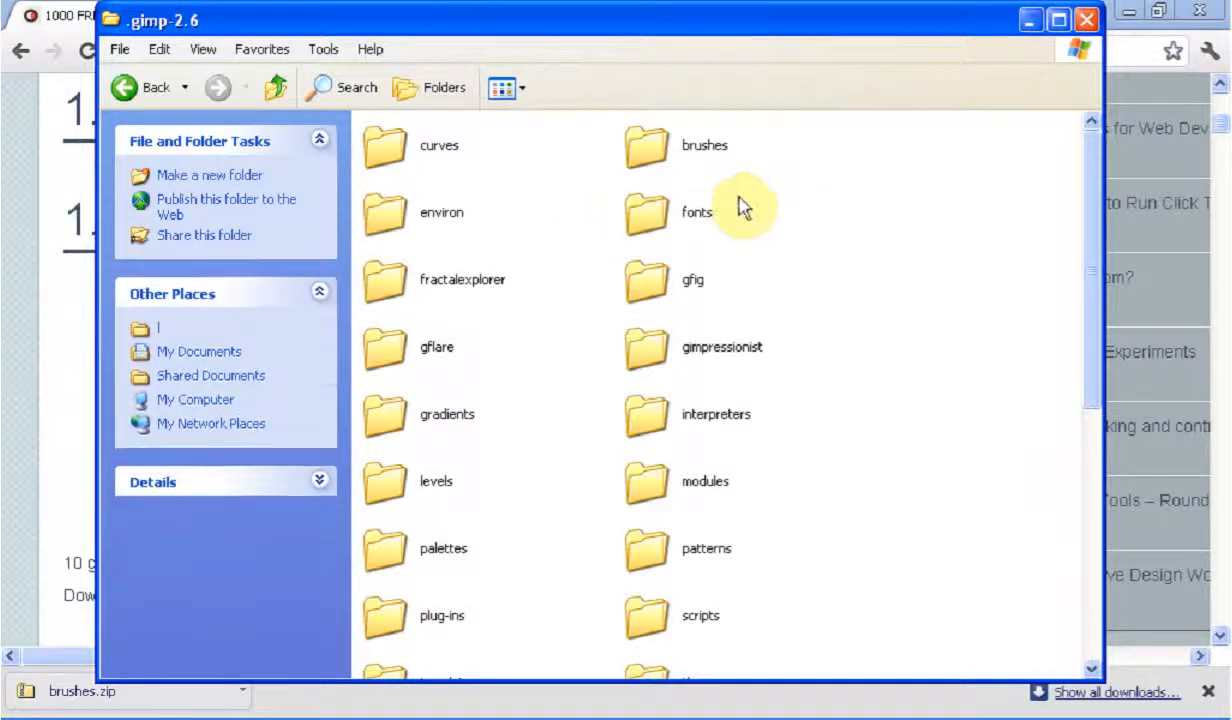
pyautogui.moveTo(743, 212); pyautogui.dragTo(600, 228)
pyautogui.click(742, 214)
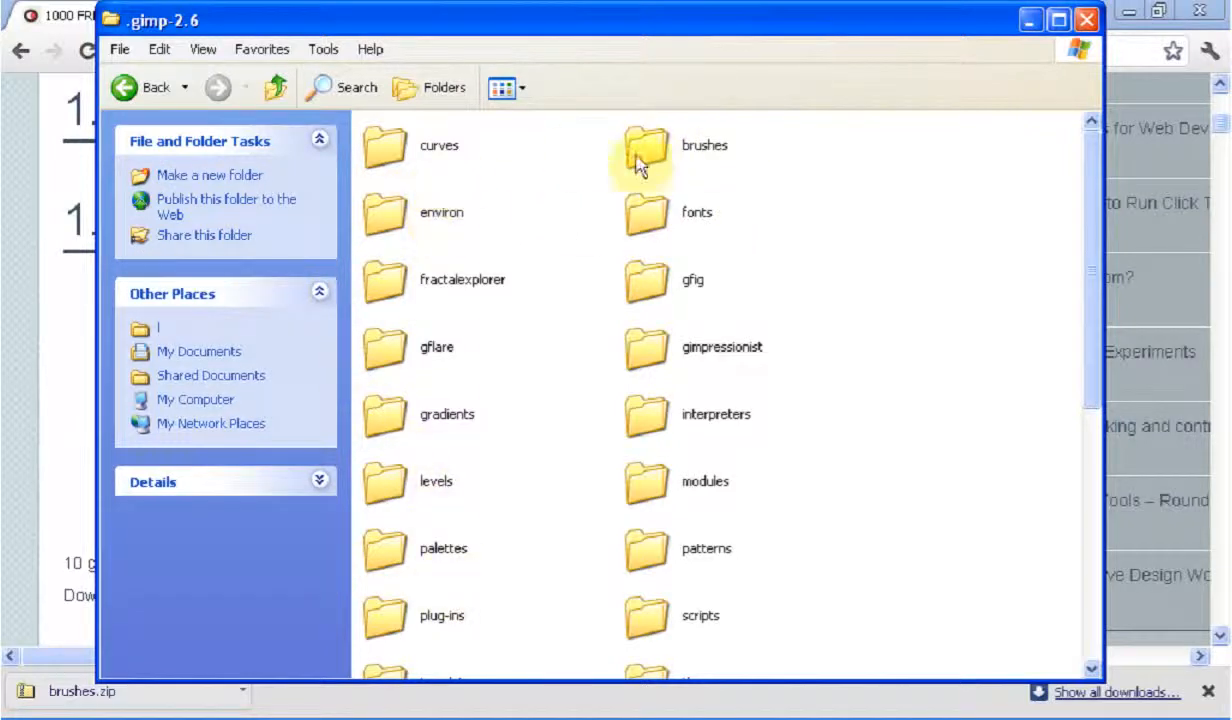
pyautogui.doubleClick(688, 150)
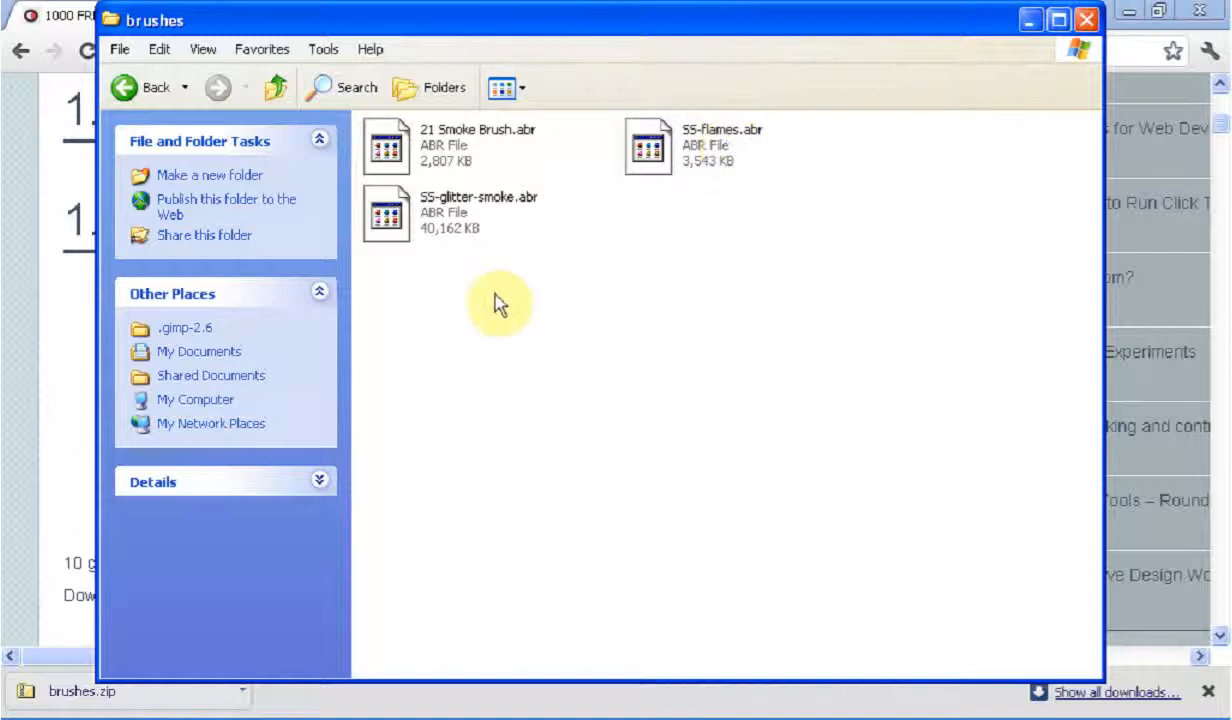
pyautogui.rightClick(612, 248)
pyautogui.click(544, 280)
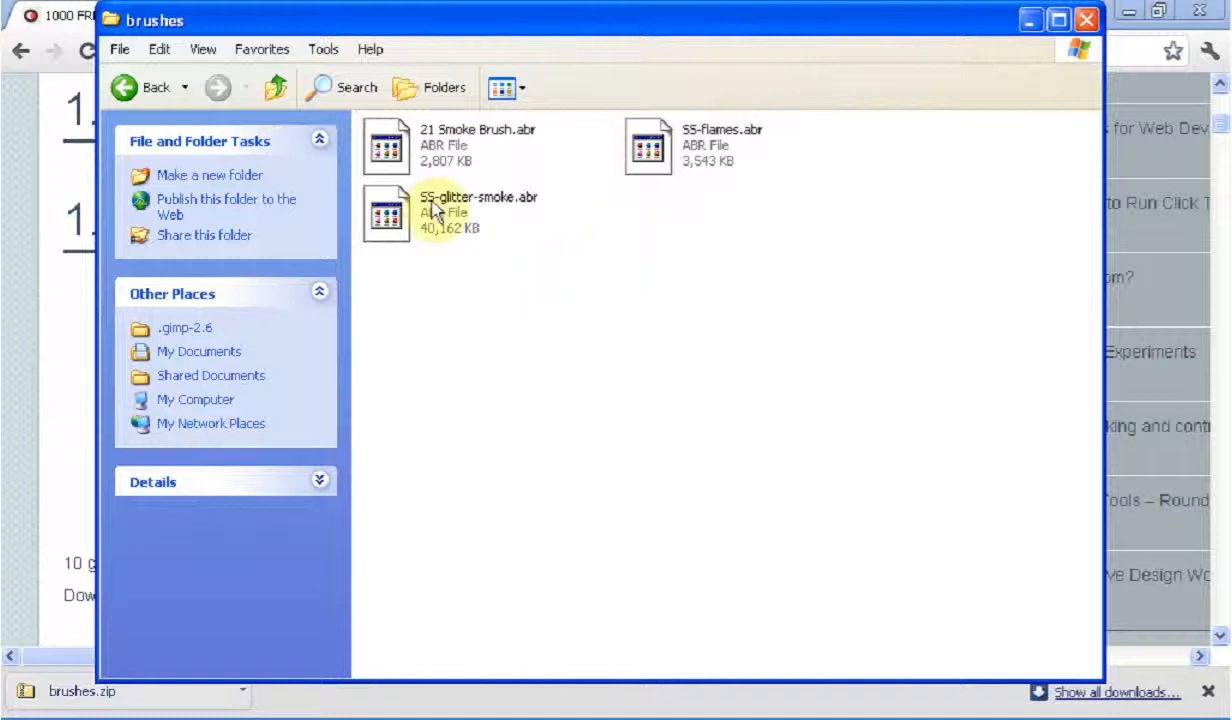
# Paste the copied pgb2 brush files into the .gimp-2.6 brushes folder and close the folder window
pyautogui.rightClick(633, 208)
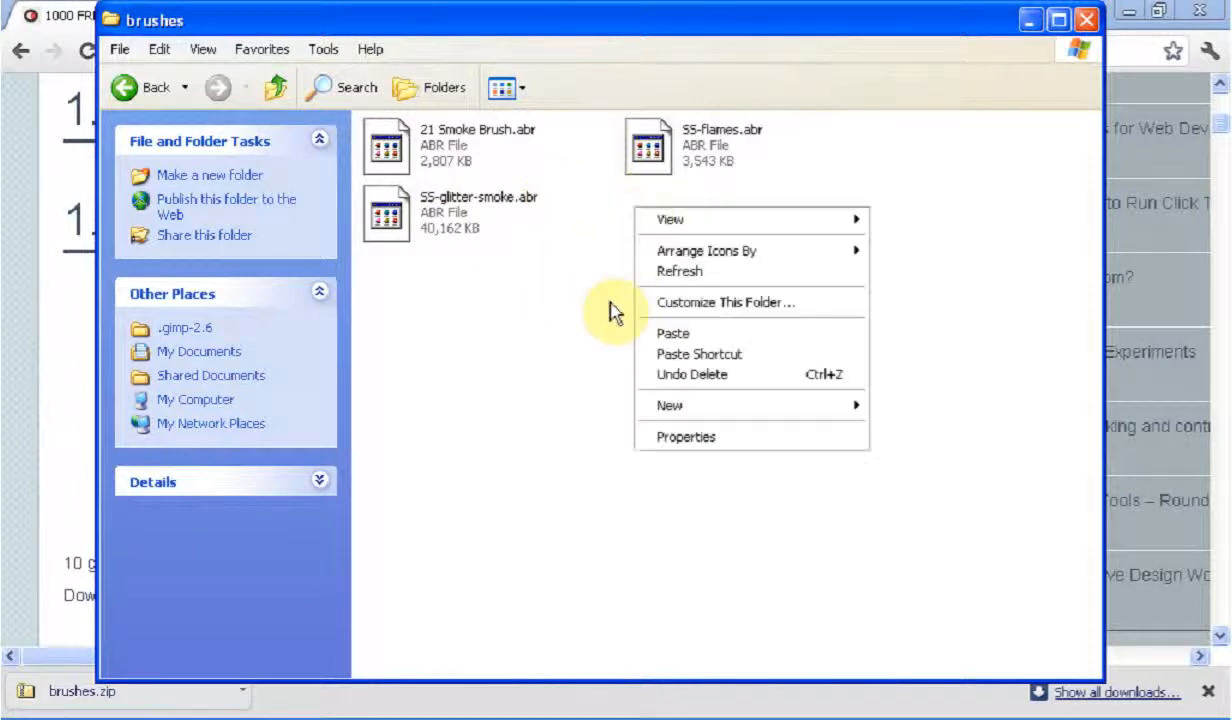
pyautogui.click(684, 338)
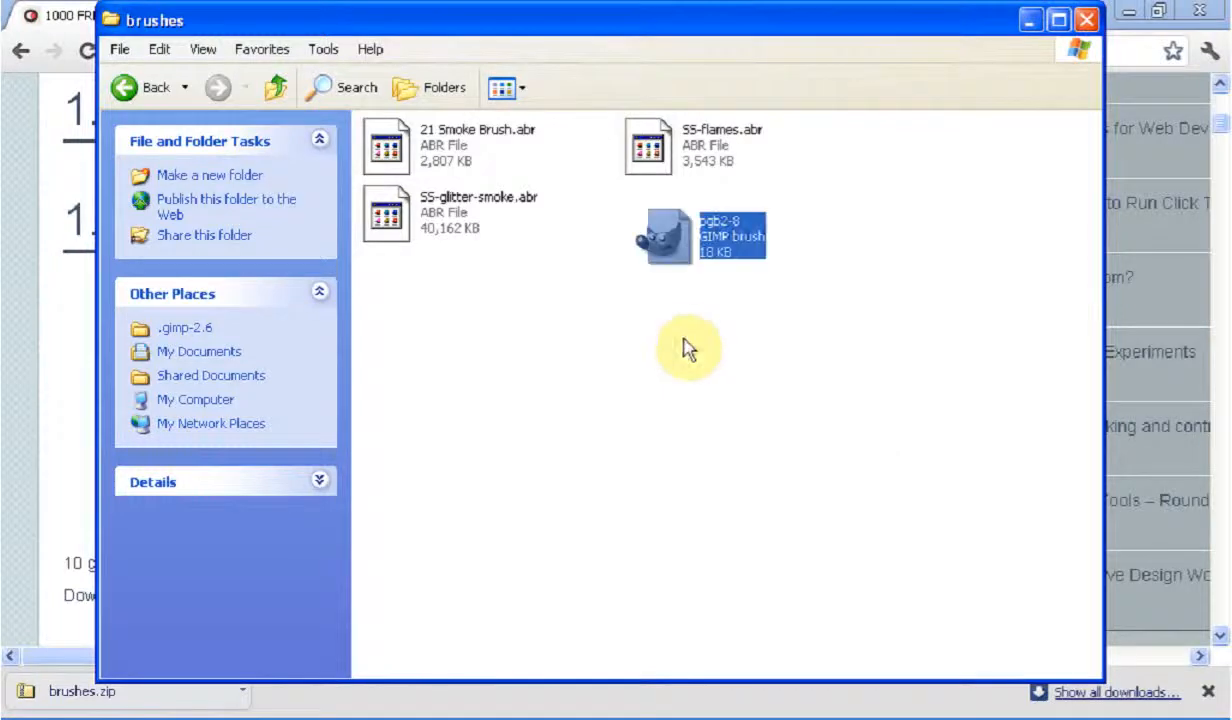
pyautogui.click(815, 182)
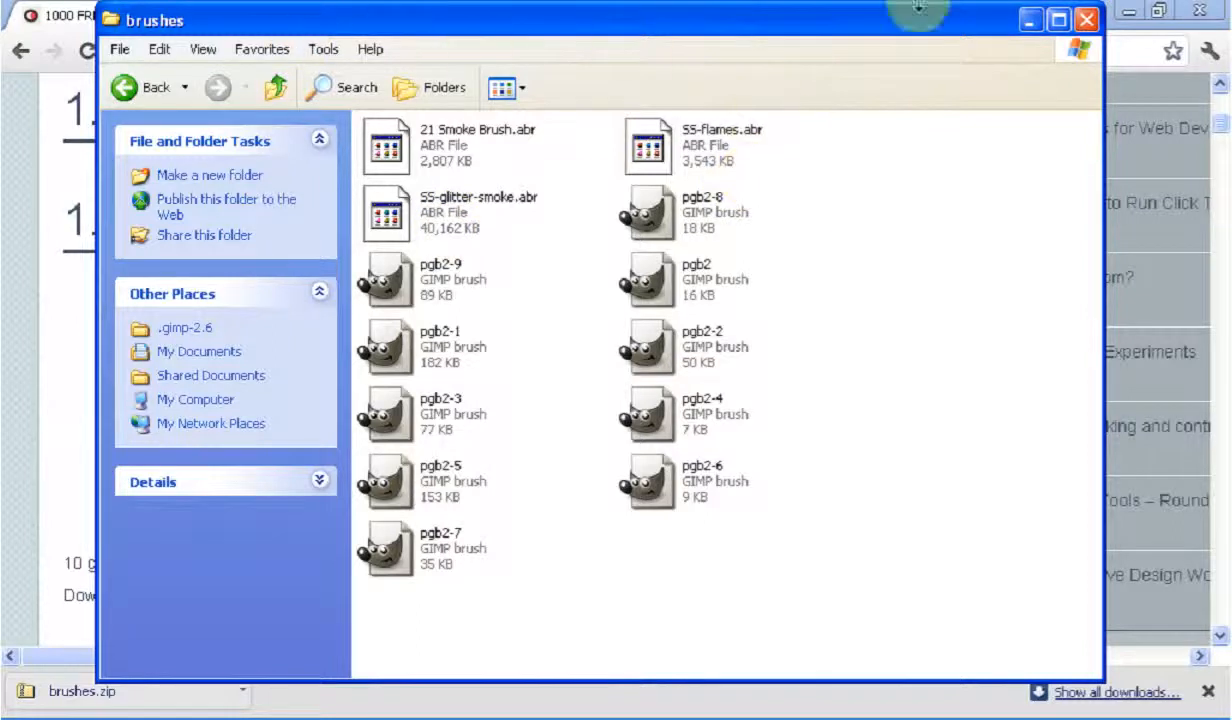
pyautogui.click(1085, 19)
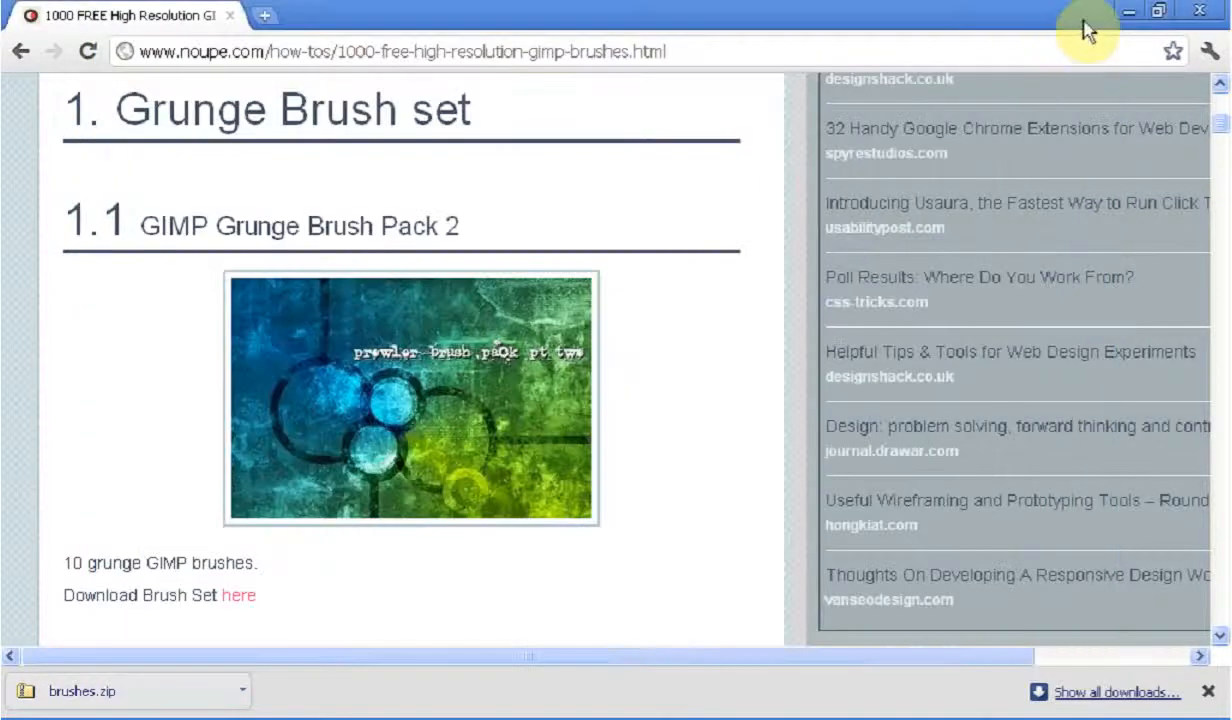
# Dismiss the browser's downloads bar and launch GIMP 2
pyautogui.click(1207, 691)
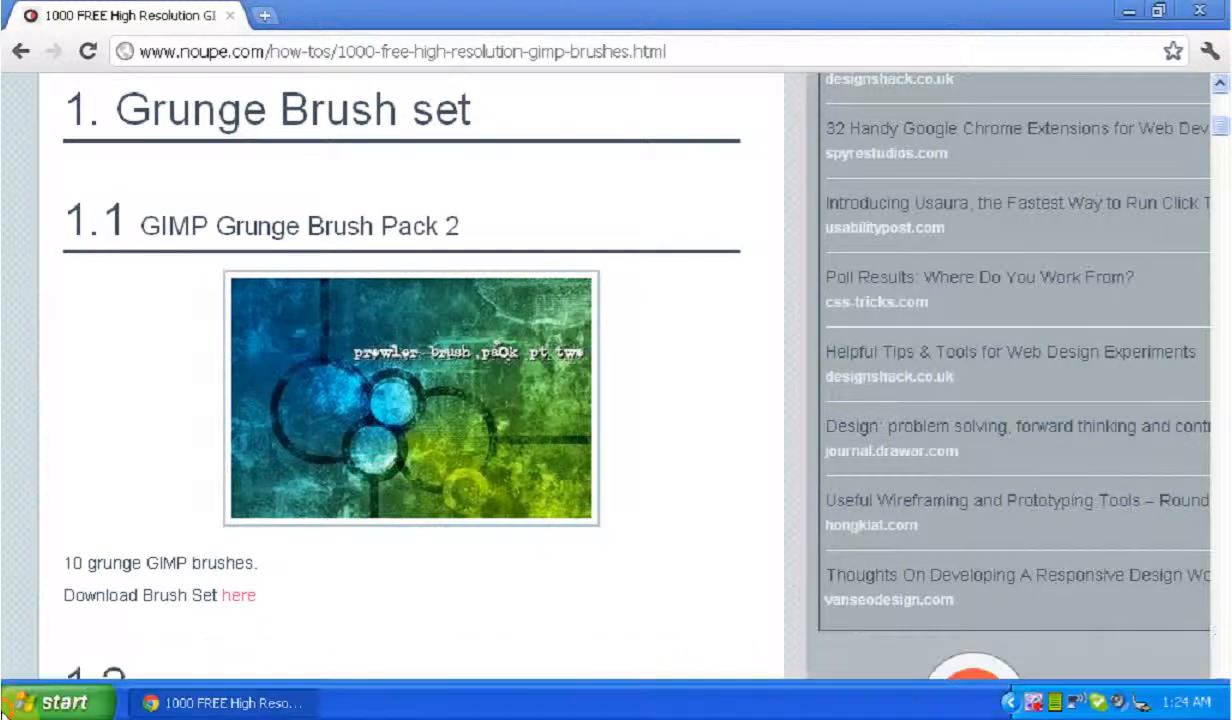
pyautogui.click(15, 698)
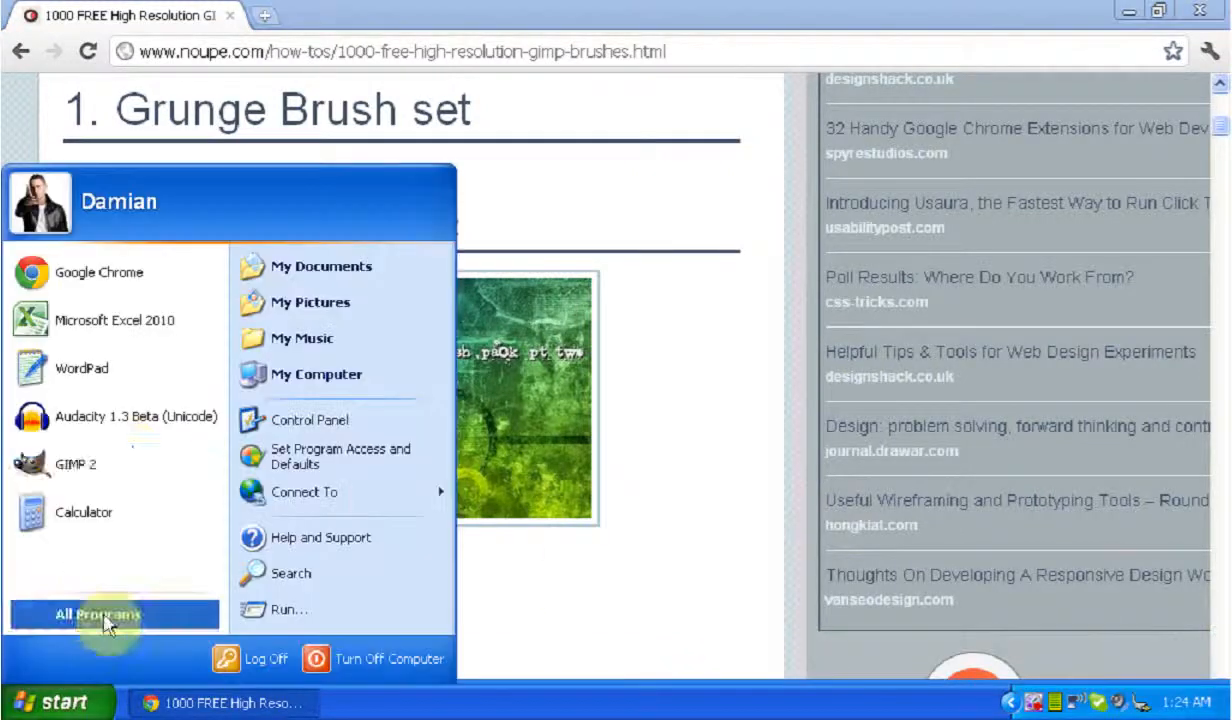
pyautogui.click(112, 476)
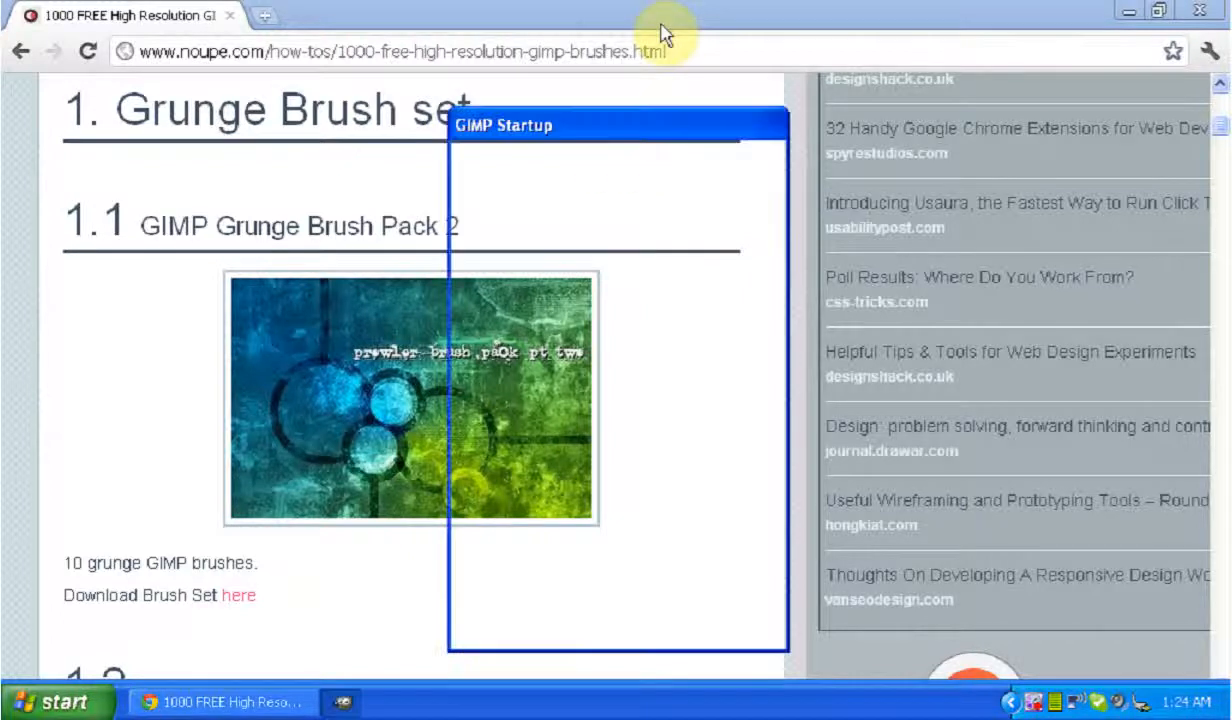
pyautogui.click(660, 105)
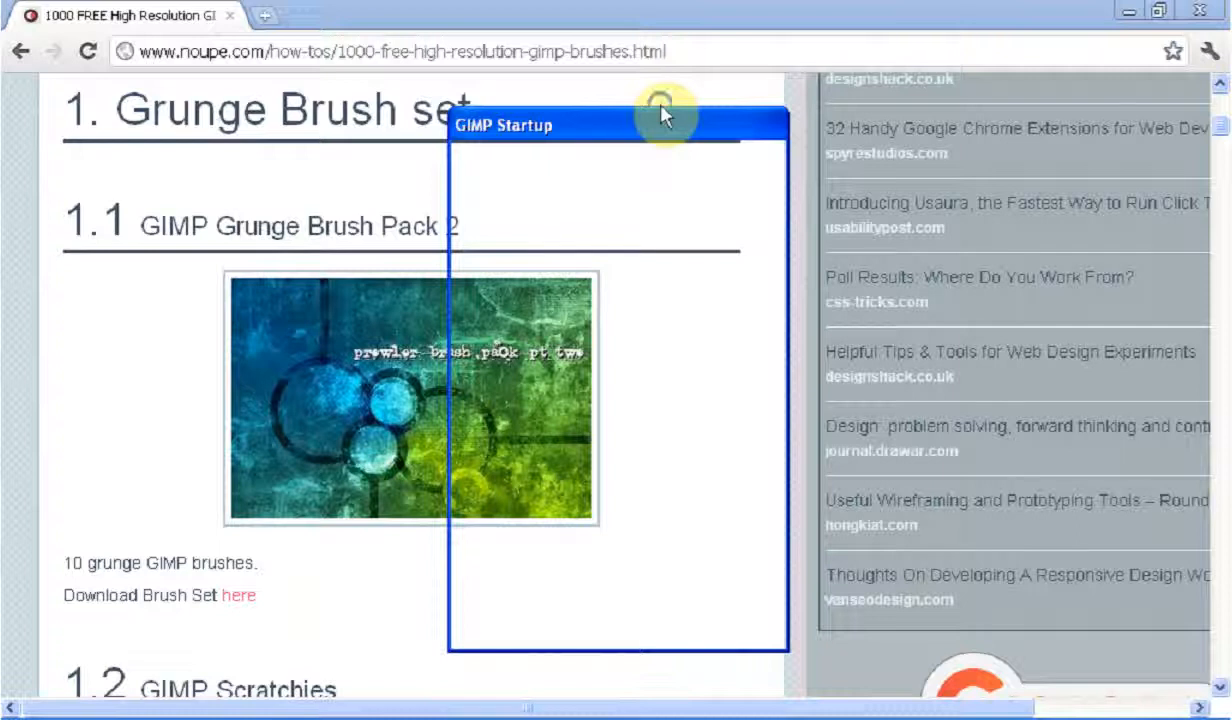
pyautogui.rightClick(660, 105)
pyautogui.click(703, 61)
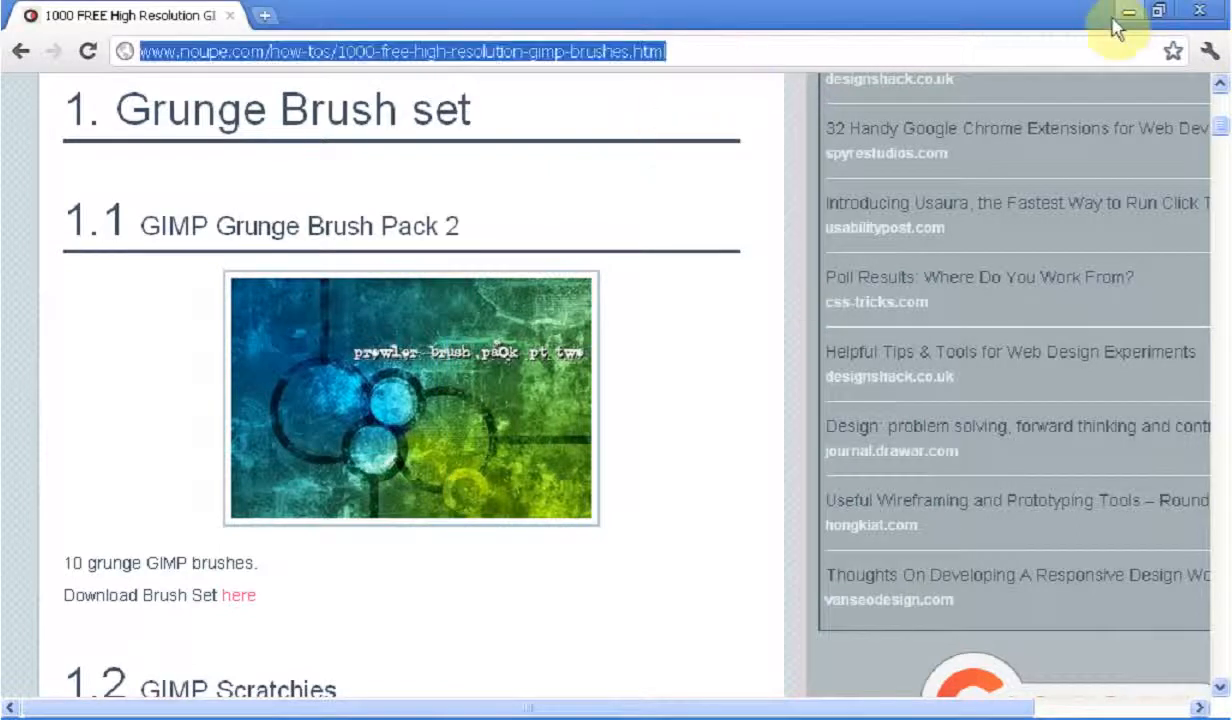
pyautogui.click(425, 705)
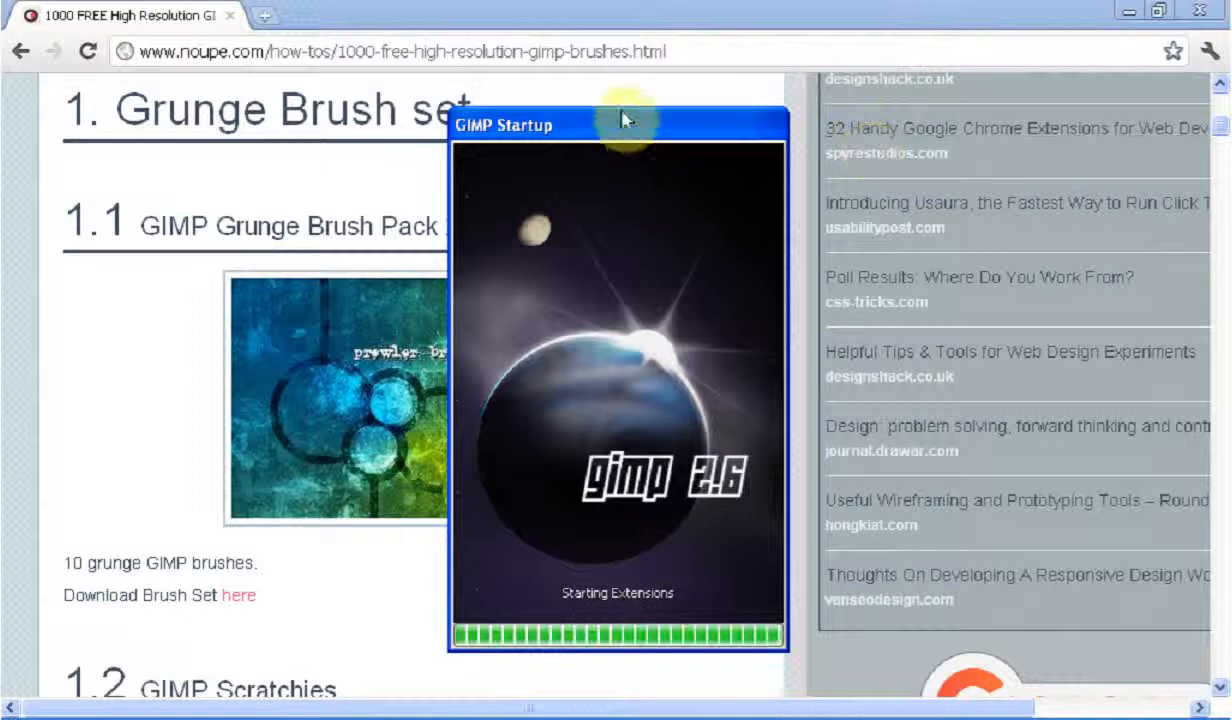
pyautogui.hotkey('ctrl', 'l')
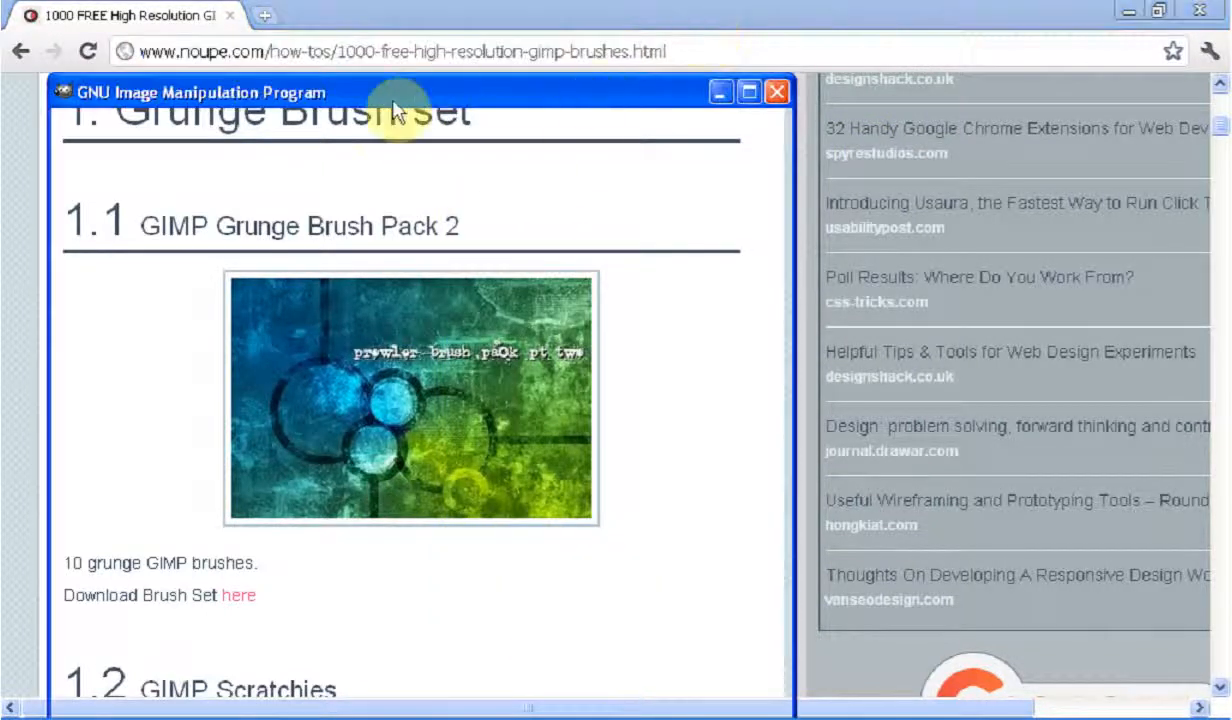
# Close the browser and move GIMP's main window into the space between the Toolbox and the Layers dock
pyautogui.click(1112, 20)
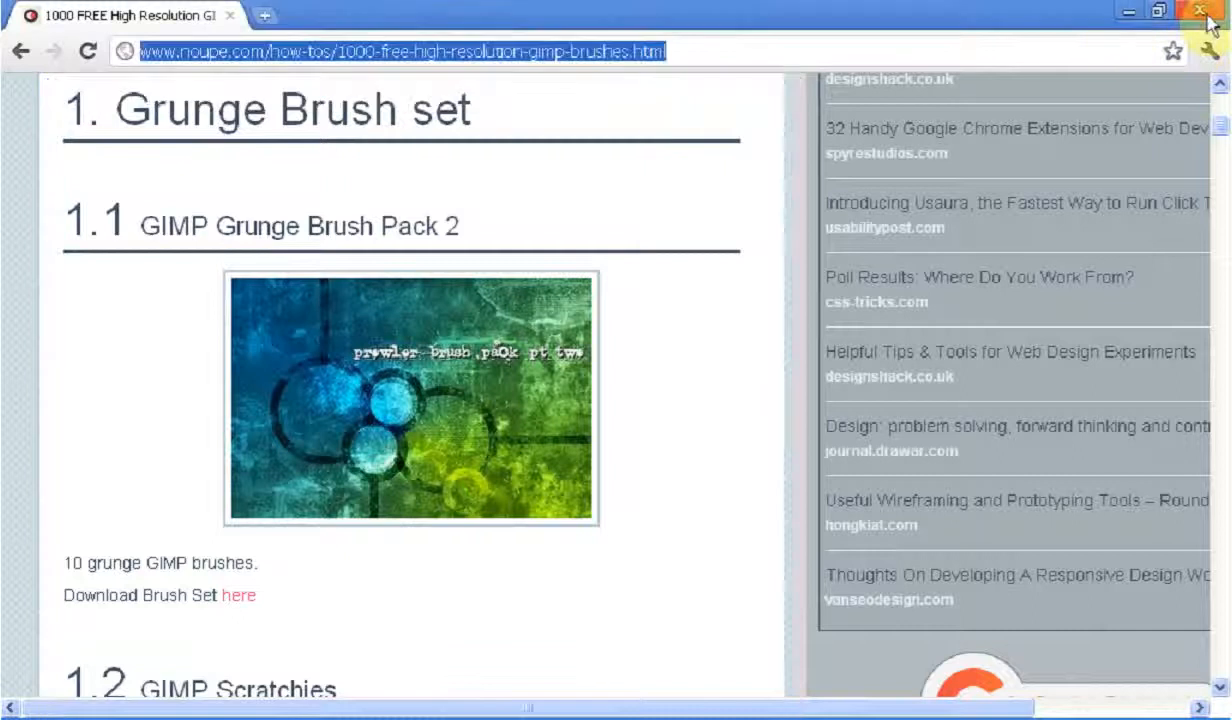
pyautogui.click(1200, 11)
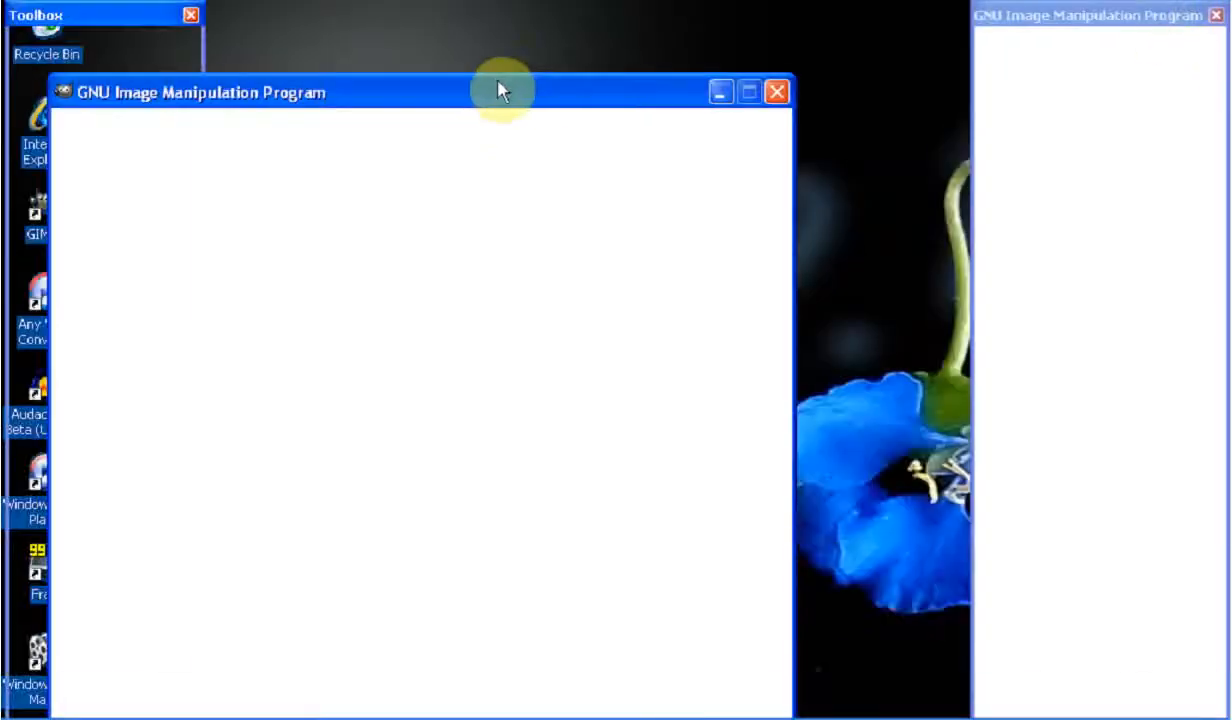
pyautogui.click(494, 93)
pyautogui.moveTo(494, 93)
pyautogui.mouseDown()
pyautogui.moveTo(696, 14)
pyautogui.moveTo(670, 15)
pyautogui.moveTo(665, 30)
pyautogui.mouseUp()
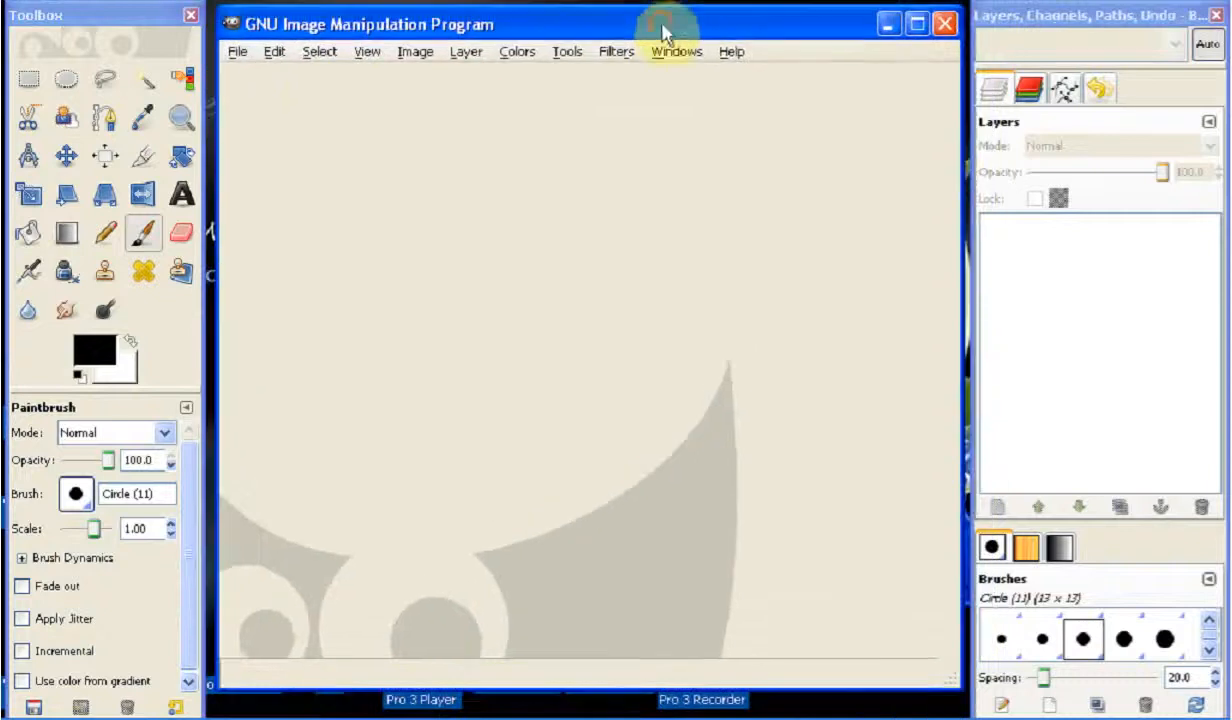
# Activate the Paintbrush, look through the installed brushes and choose the cloudy SS-glitter-smoke brush near the end of the list
pyautogui.click(143, 249)
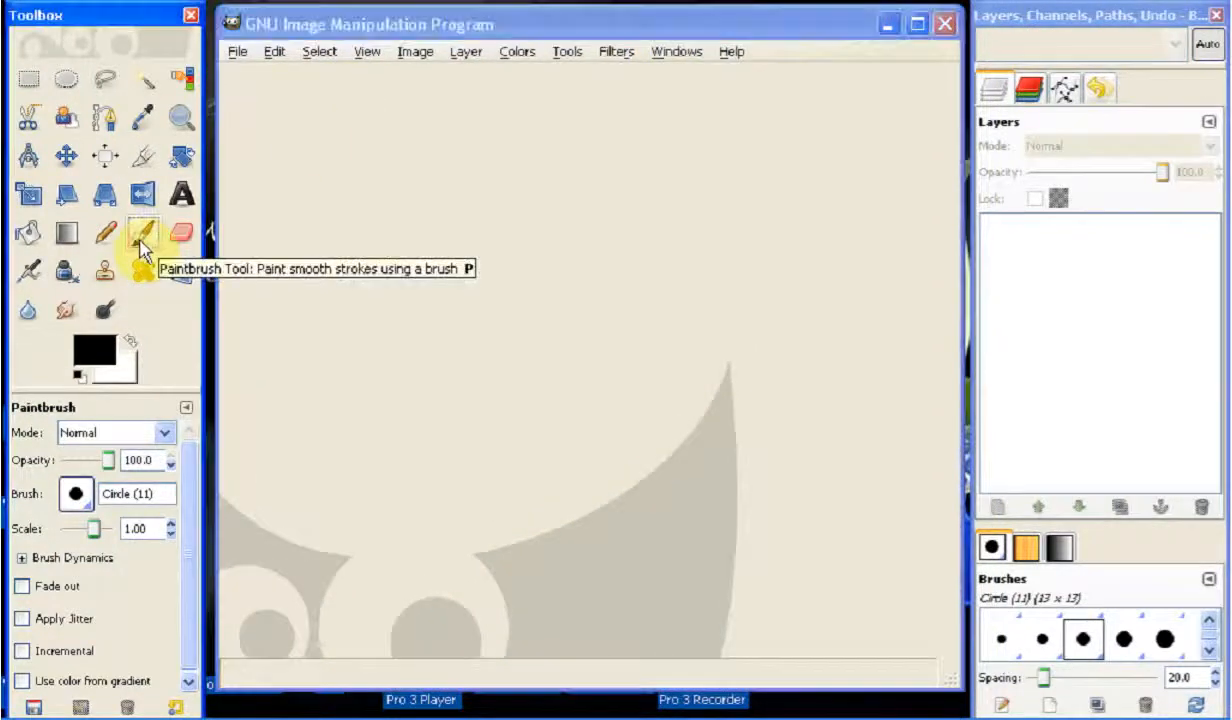
pyautogui.click(78, 495)
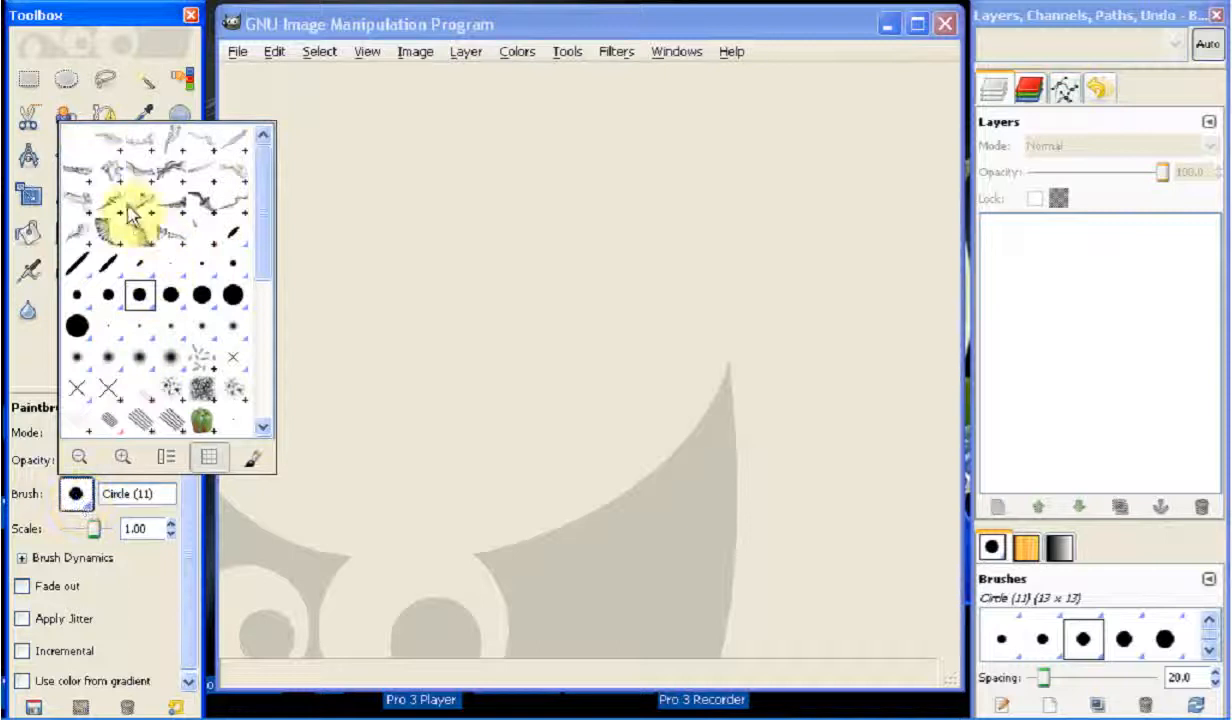
pyautogui.scroll(-1, 165, 193)
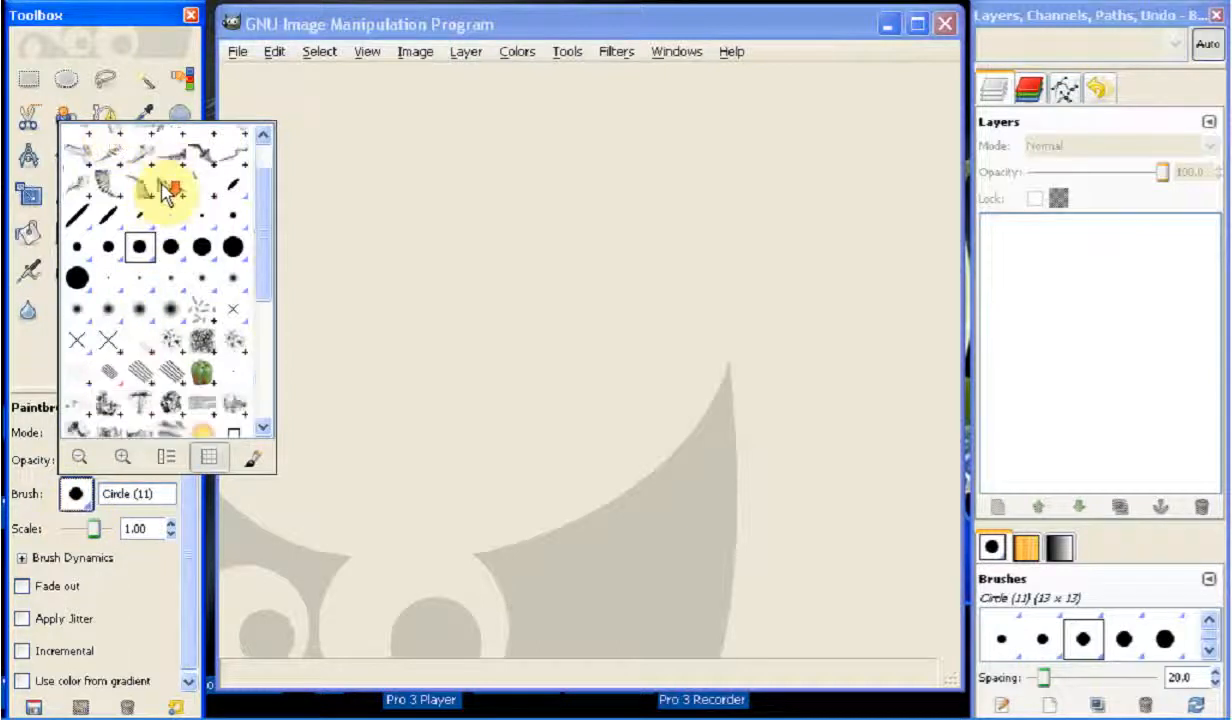
pyautogui.scroll(-5, 165, 193)
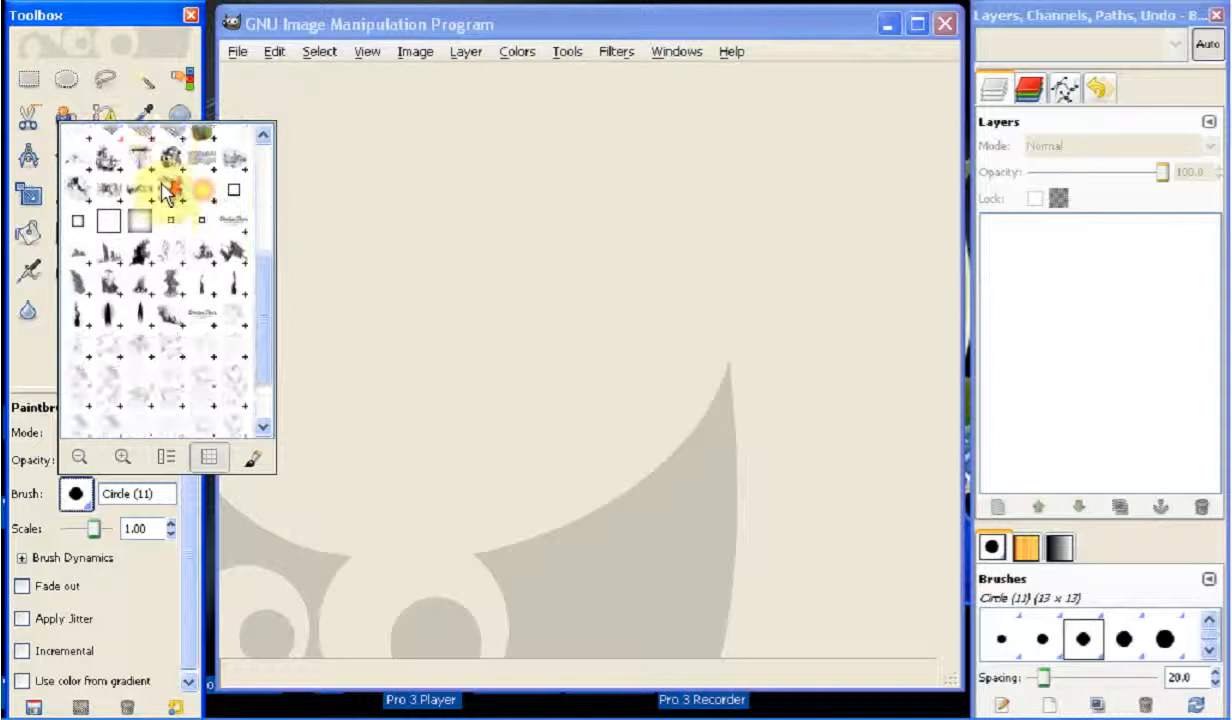
pyautogui.scroll(-1, 167, 195)
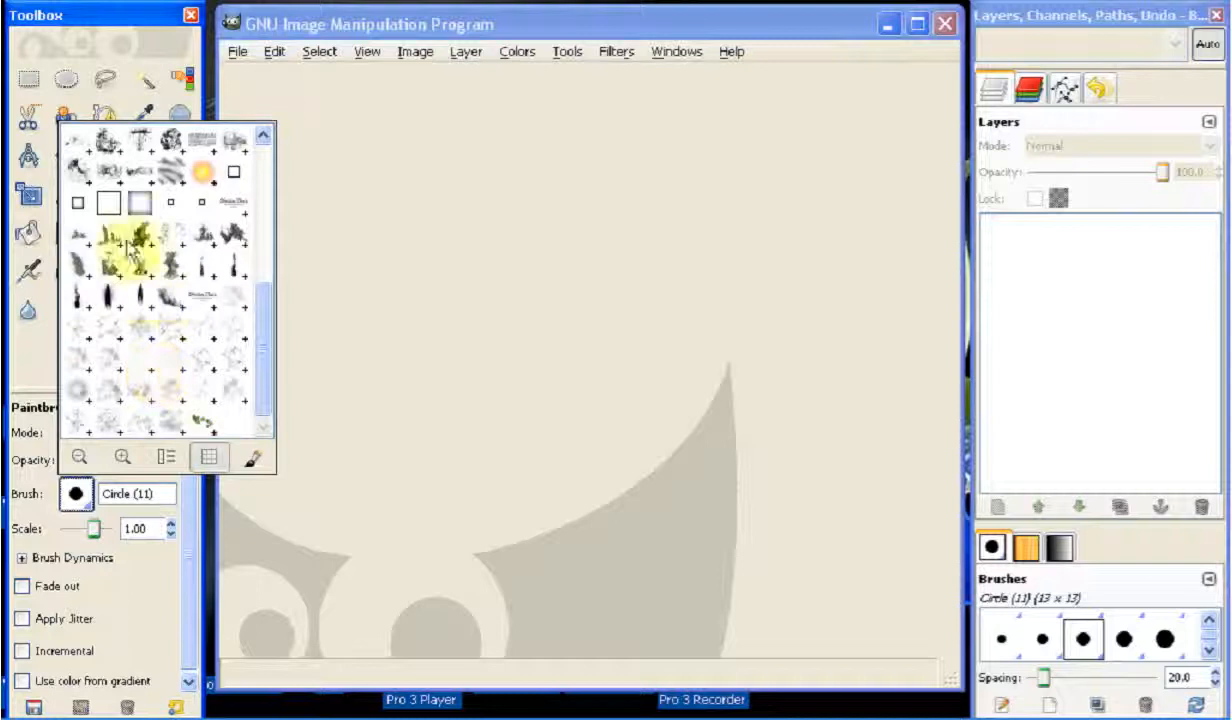
pyautogui.scroll(3, 178, 388)
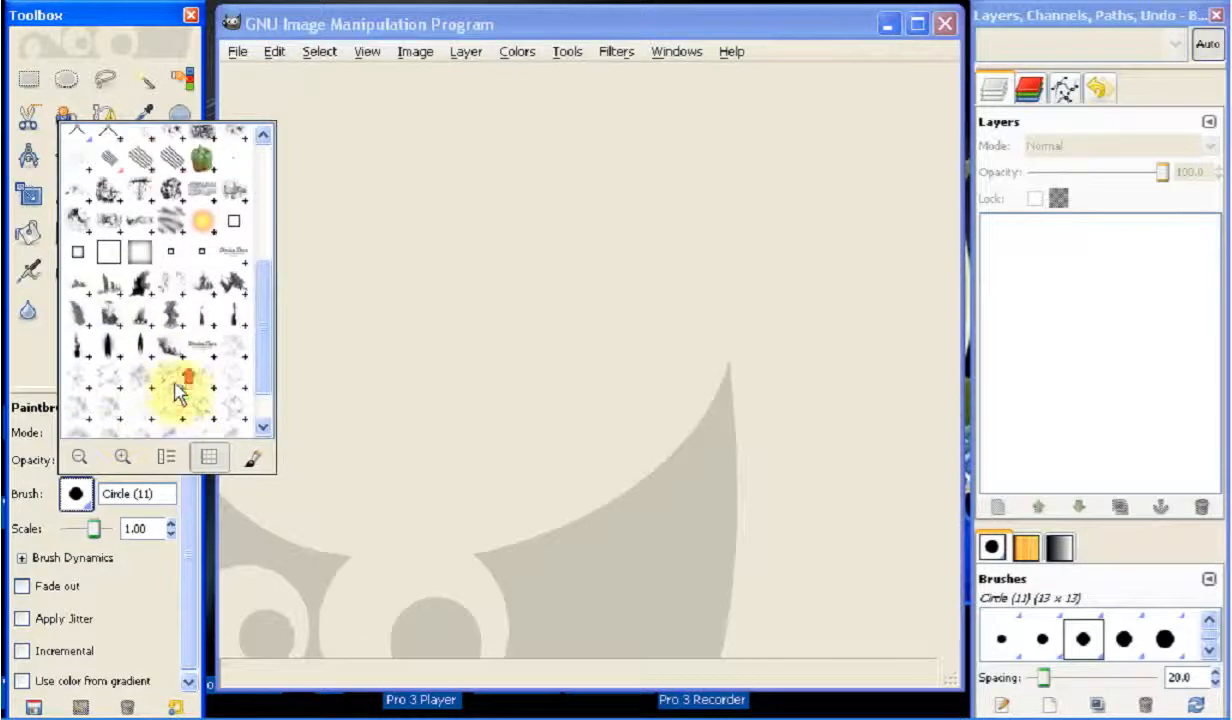
pyautogui.scroll(5, 175, 322)
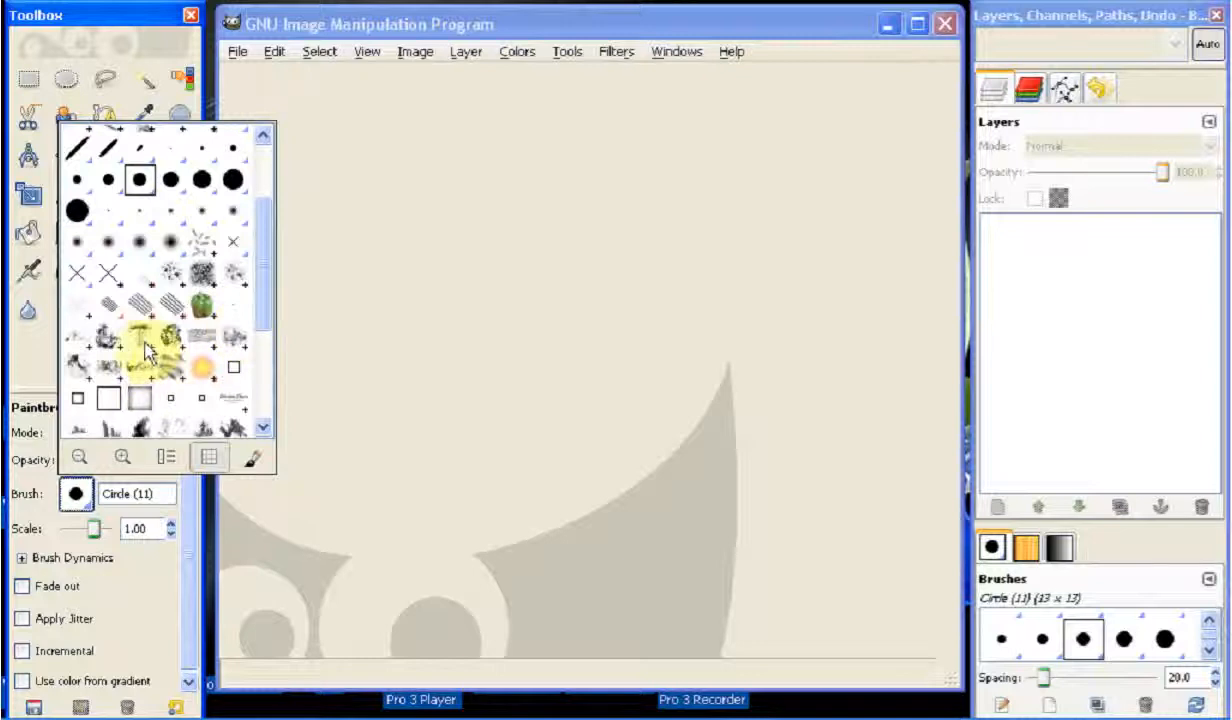
pyautogui.scroll(2, 190, 344)
pyautogui.scroll(2, 200, 320)
pyautogui.scroll(-6, 175, 300)
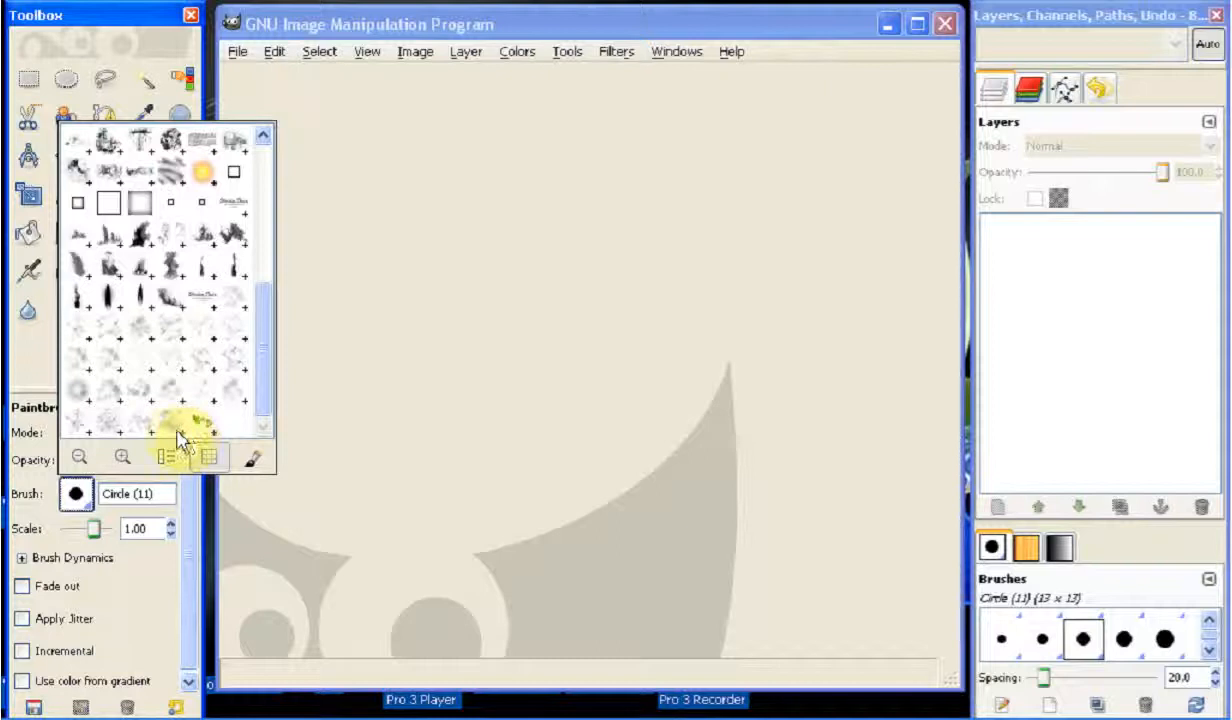
pyautogui.click(173, 428)
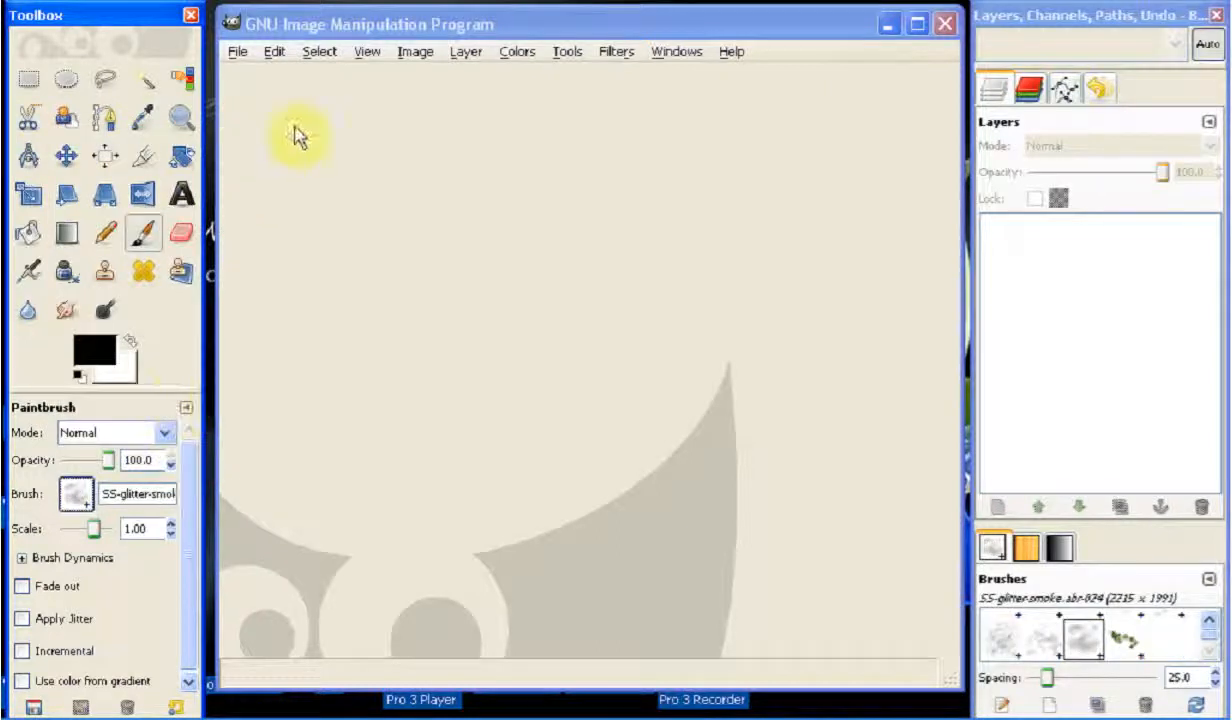
# Create a new blank 640x400 image
pyautogui.click(239, 53)
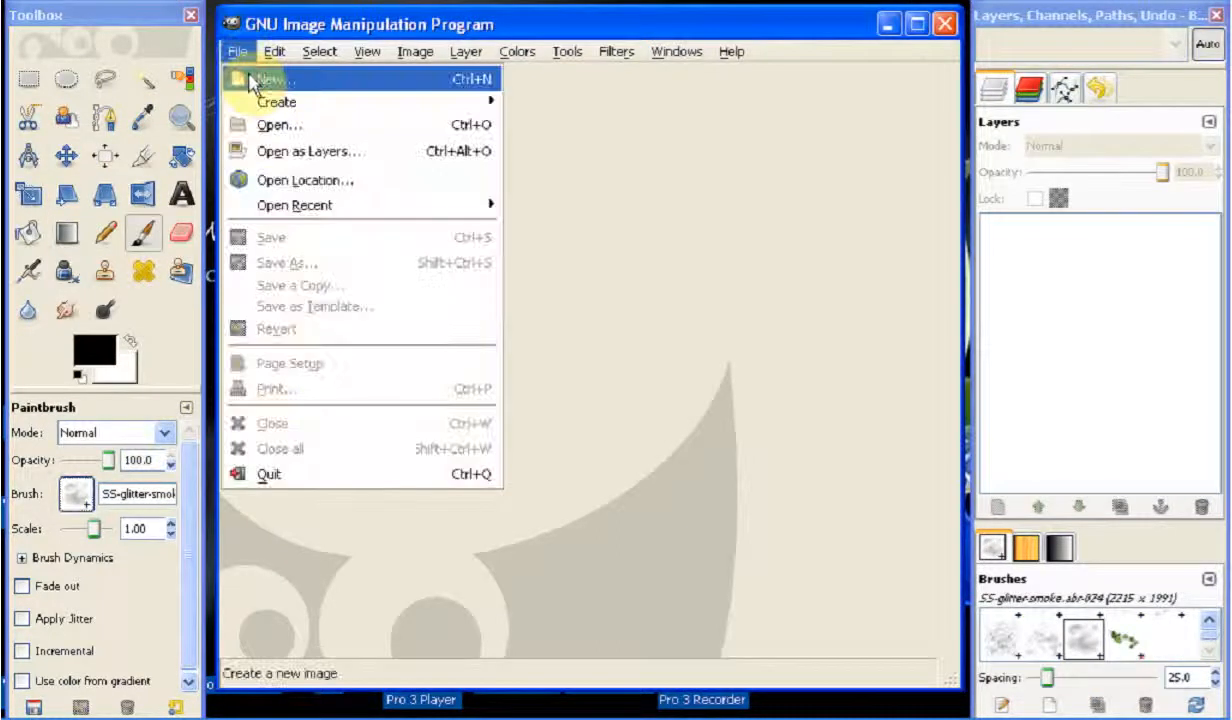
pyautogui.click(250, 80)
pyautogui.click(405, 377)
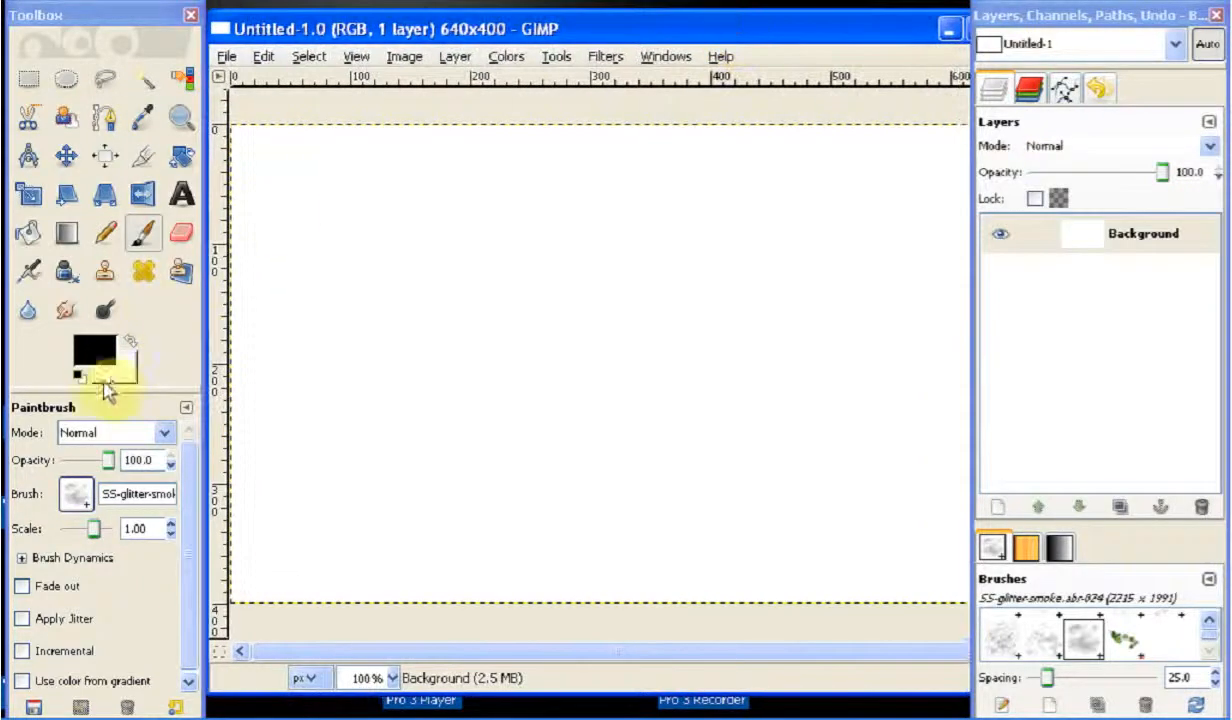
# Test the glitter smoke brush at a scale of 0.35 with dabs across the canvas, and undo the dabs
pyautogui.click(123, 531)
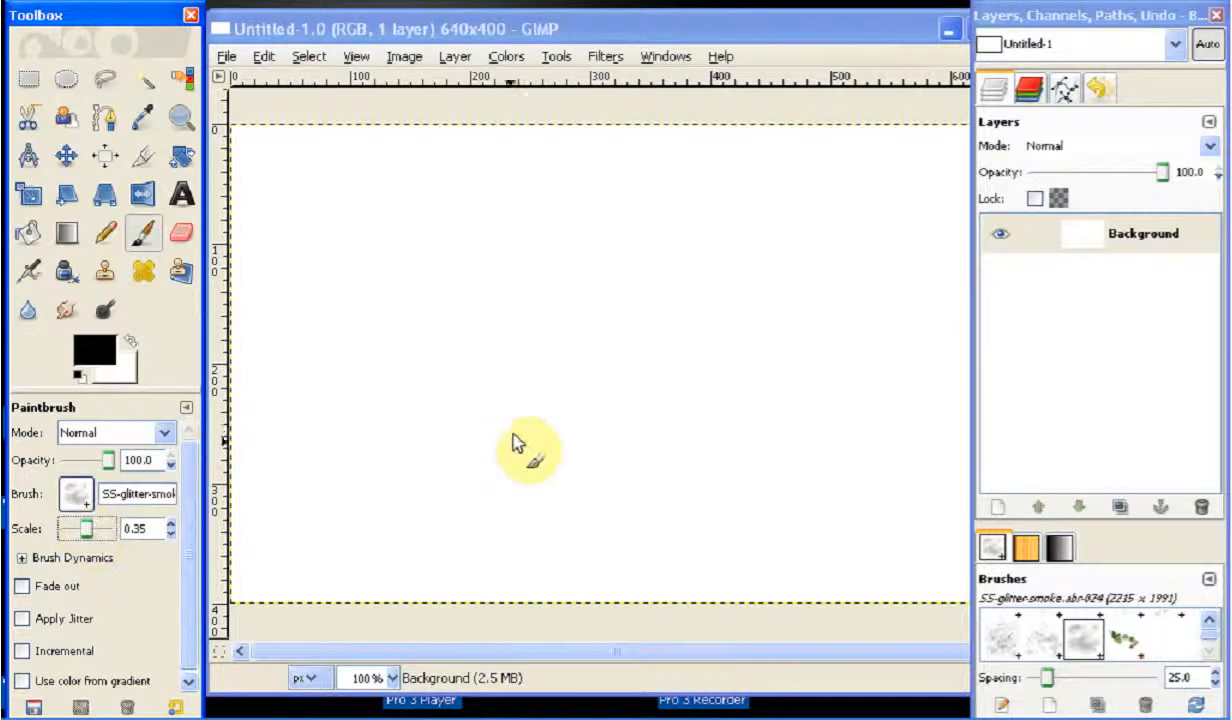
pyautogui.click(482, 448)
pyautogui.click(482, 455)
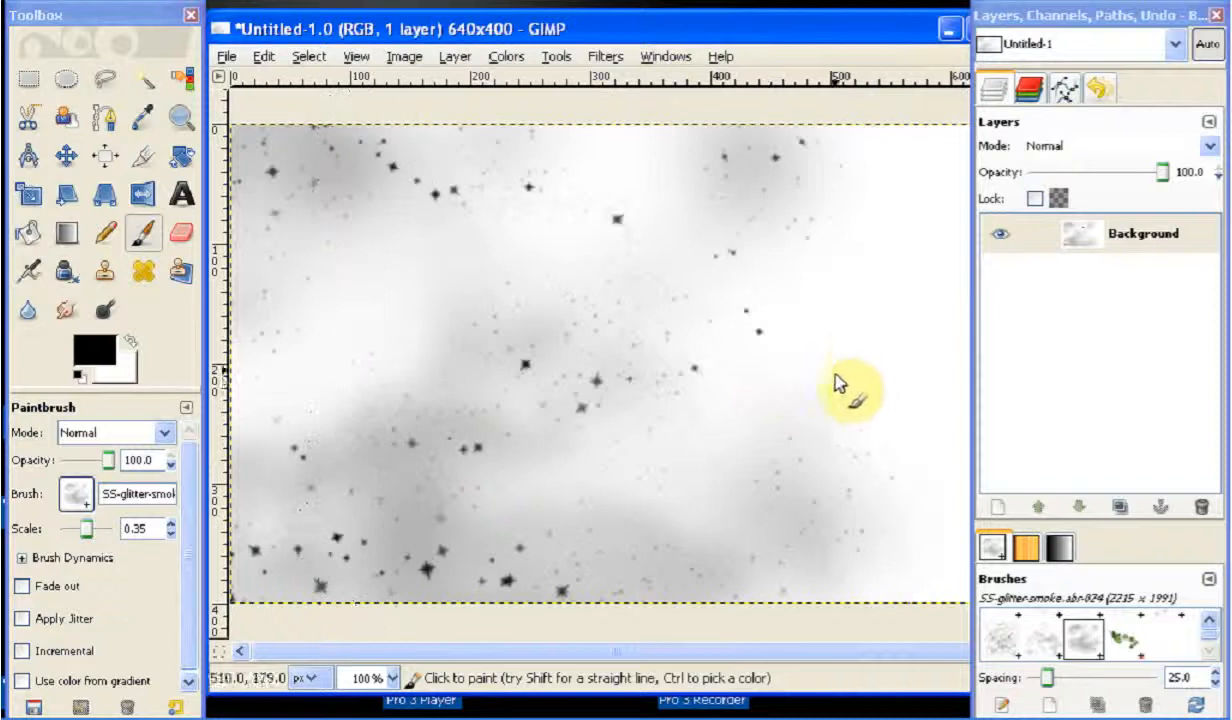
pyautogui.click(884, 374)
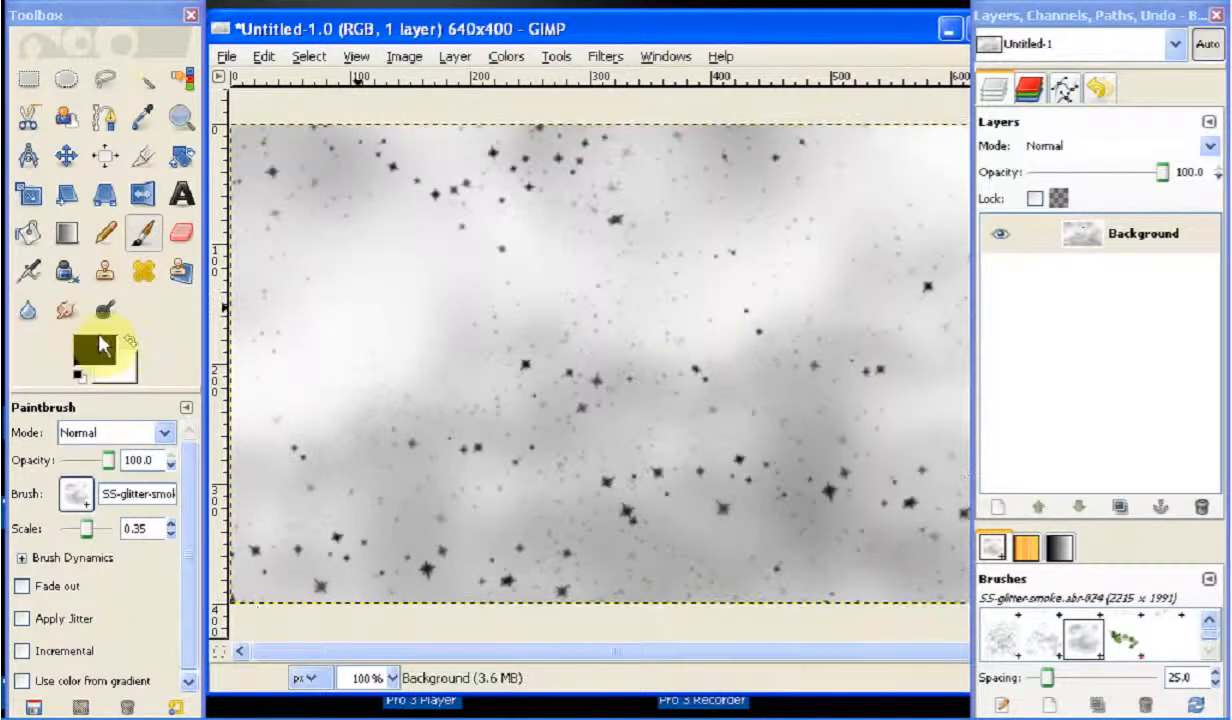
pyautogui.hotkey('ctrl', 'z')
pyautogui.hotkey('ctrl', 'z')
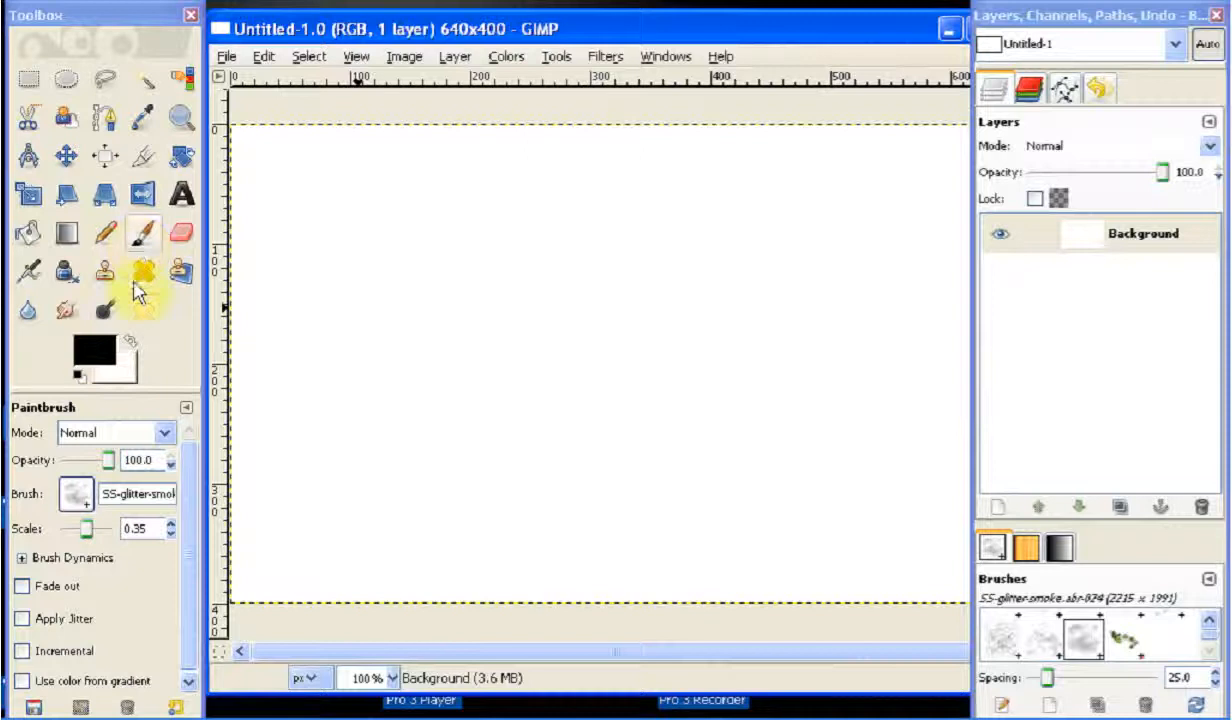
# Test the tall SS-flames brush with one stamp near the canvas centre, and undo it
pyautogui.click(78, 491)
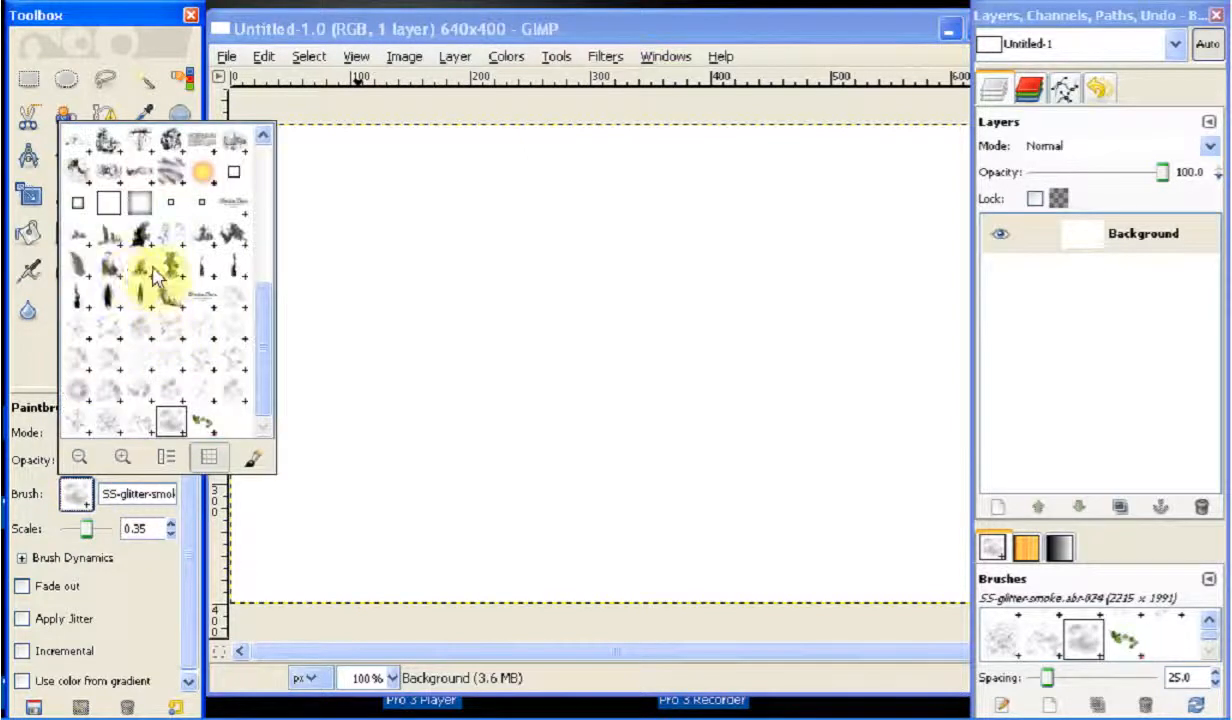
pyautogui.doubleClick(168, 266)
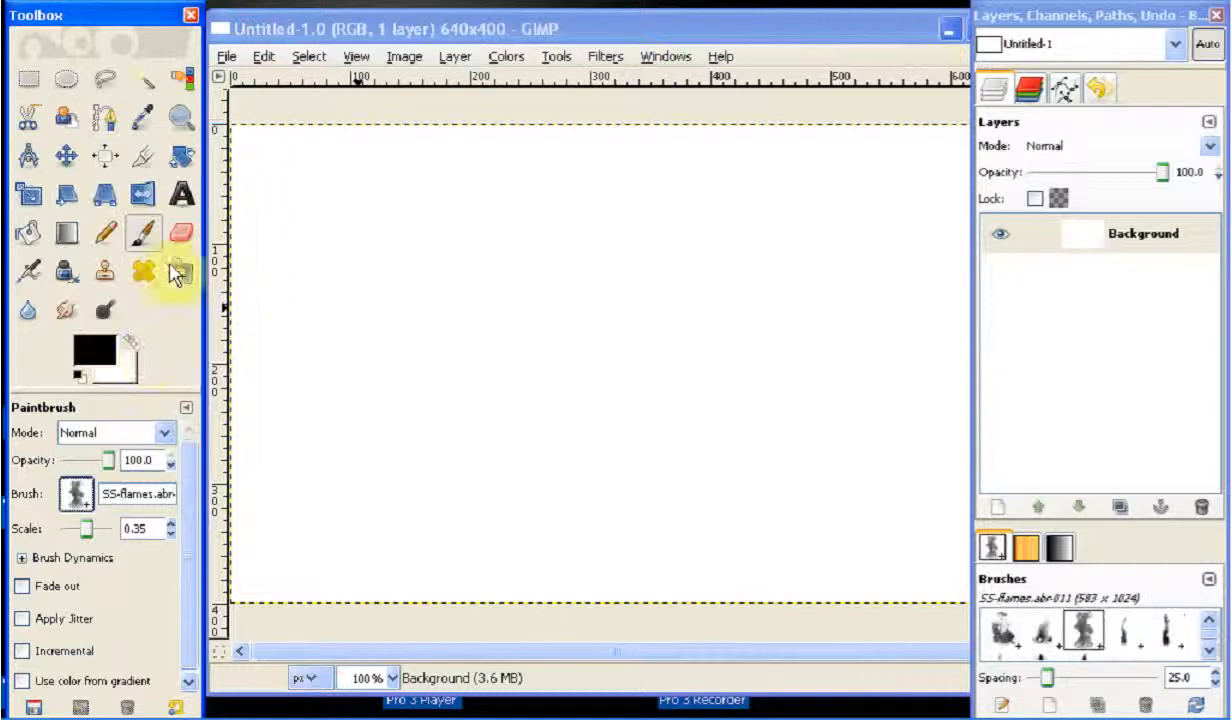
pyautogui.click(582, 360)
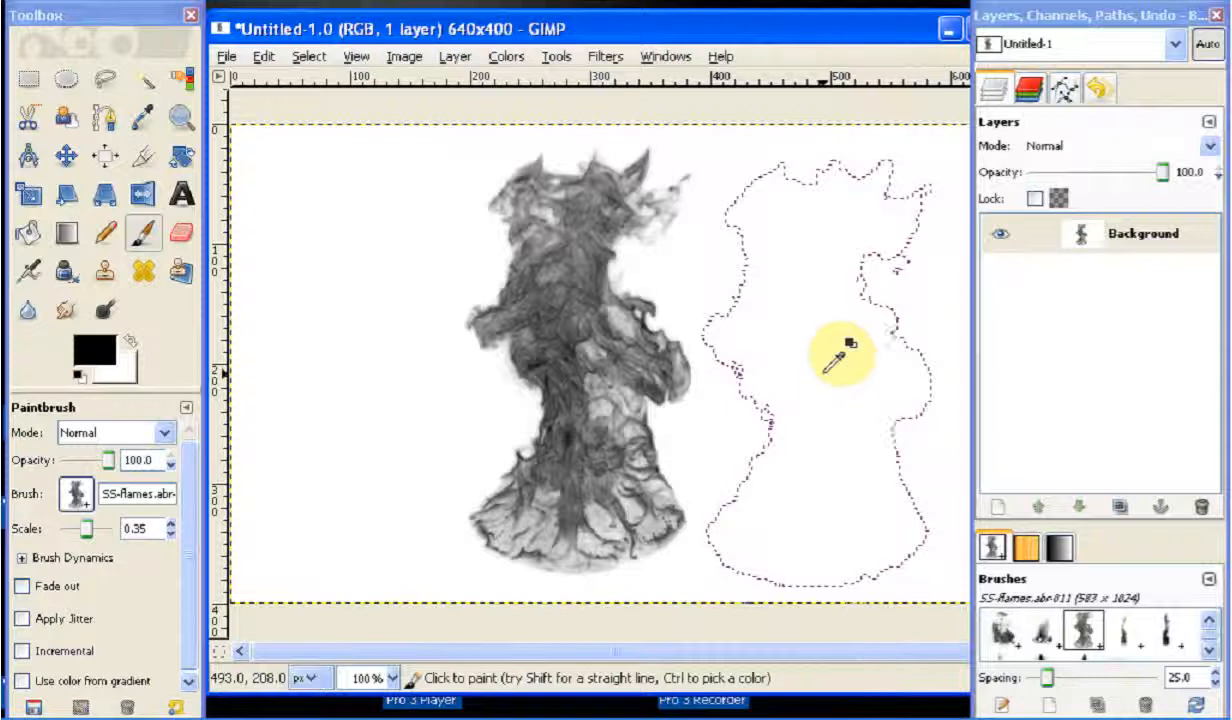
pyautogui.hotkey('ctrl', 'z')
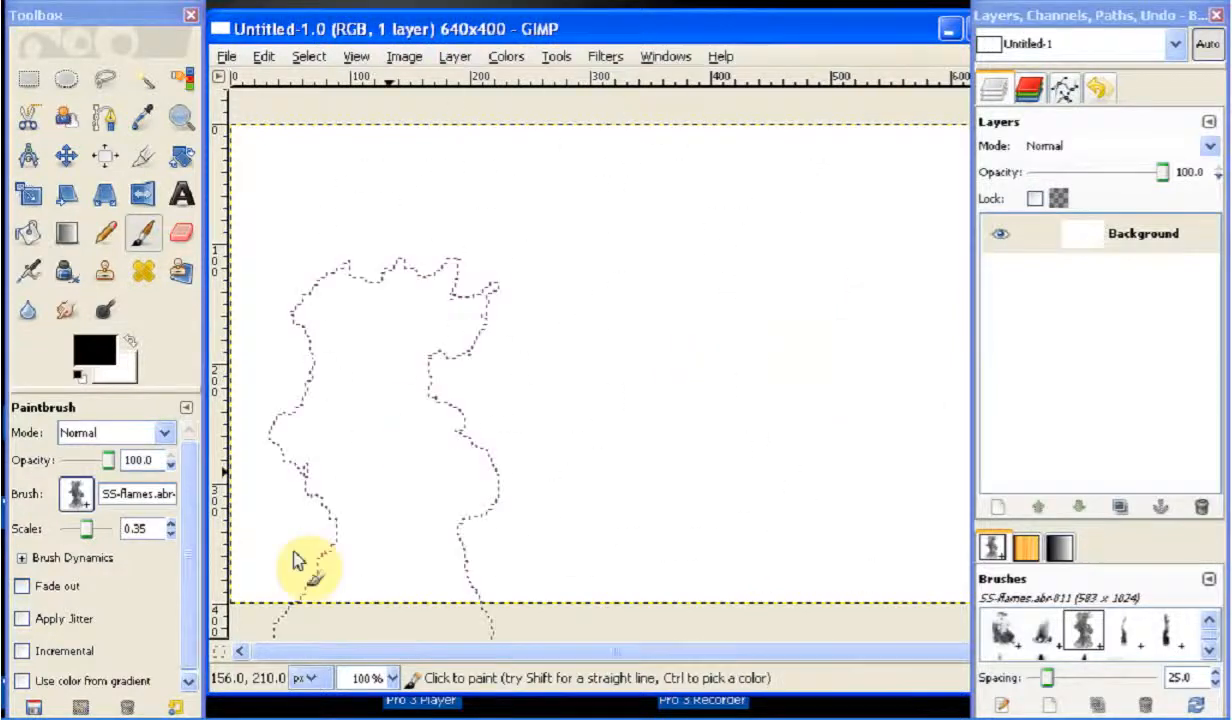
# Choose the newly installed Prowler's GBP 2-8 brush for the Paintbrush
pyautogui.click(80, 495)
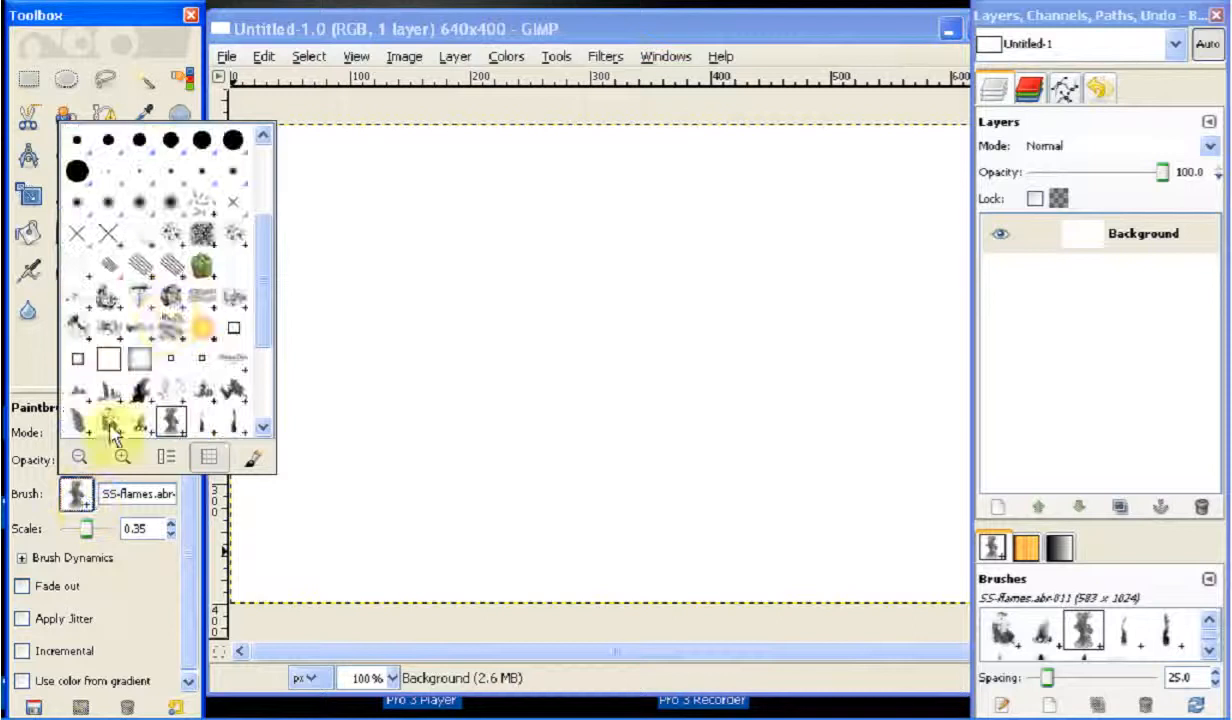
pyautogui.click(112, 336)
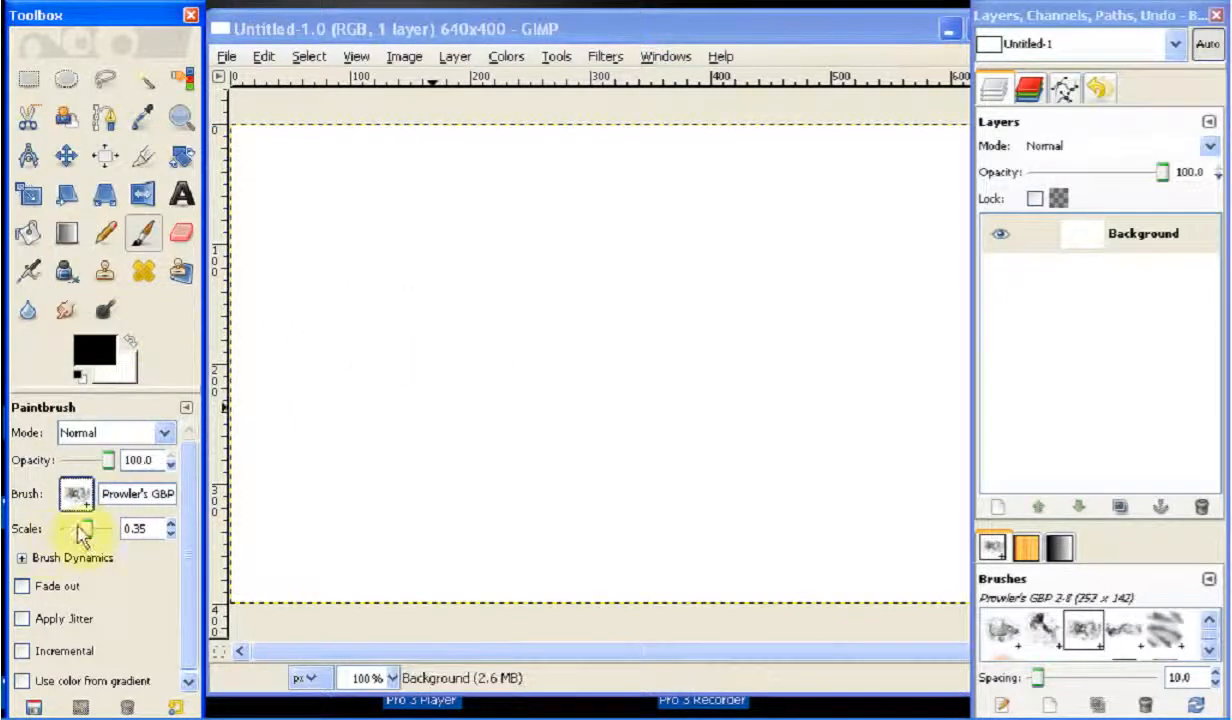
# Test the Prowler's GBP 2-8 brush at a scale of 2.51 with a stroke across the canvas, and undo the stroke
pyautogui.moveTo(85, 533); pyautogui.dragTo(242, 487)
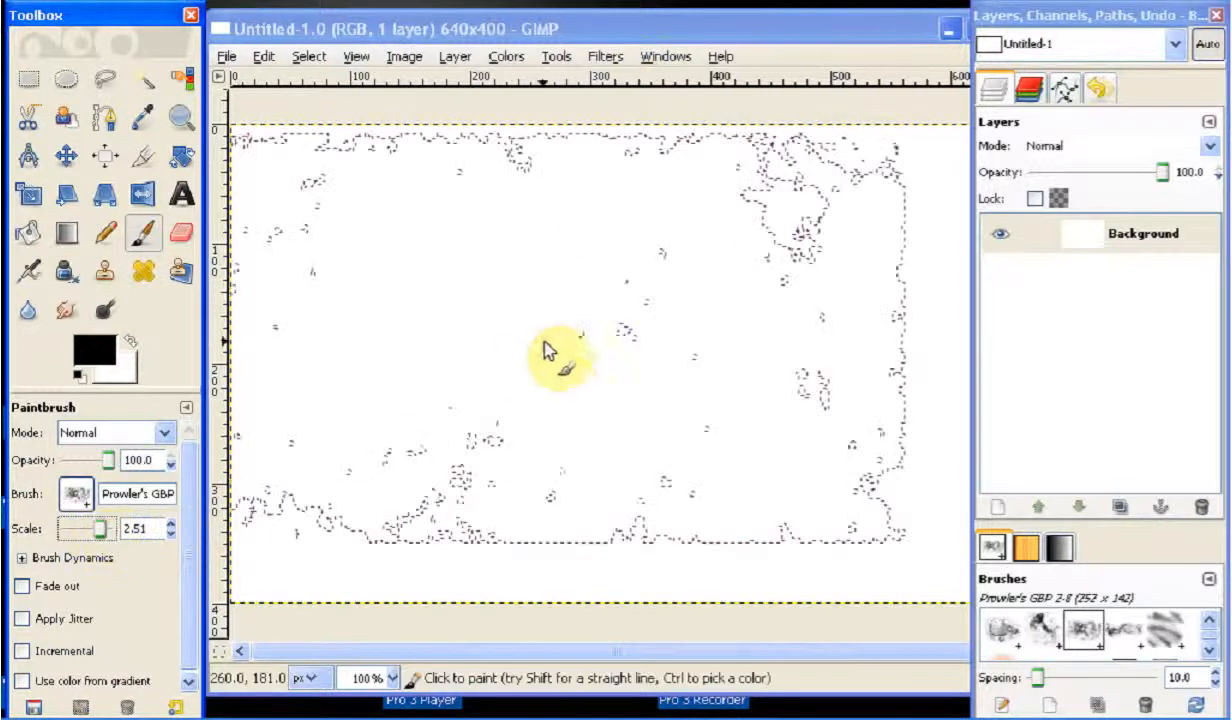
pyautogui.moveTo(611, 372)
pyautogui.mouseDown()
pyautogui.moveTo(833, 308)
pyautogui.moveTo(930, 540)
pyautogui.moveTo(671, 445)
pyautogui.moveTo(458, 450)
pyautogui.mouseUp()
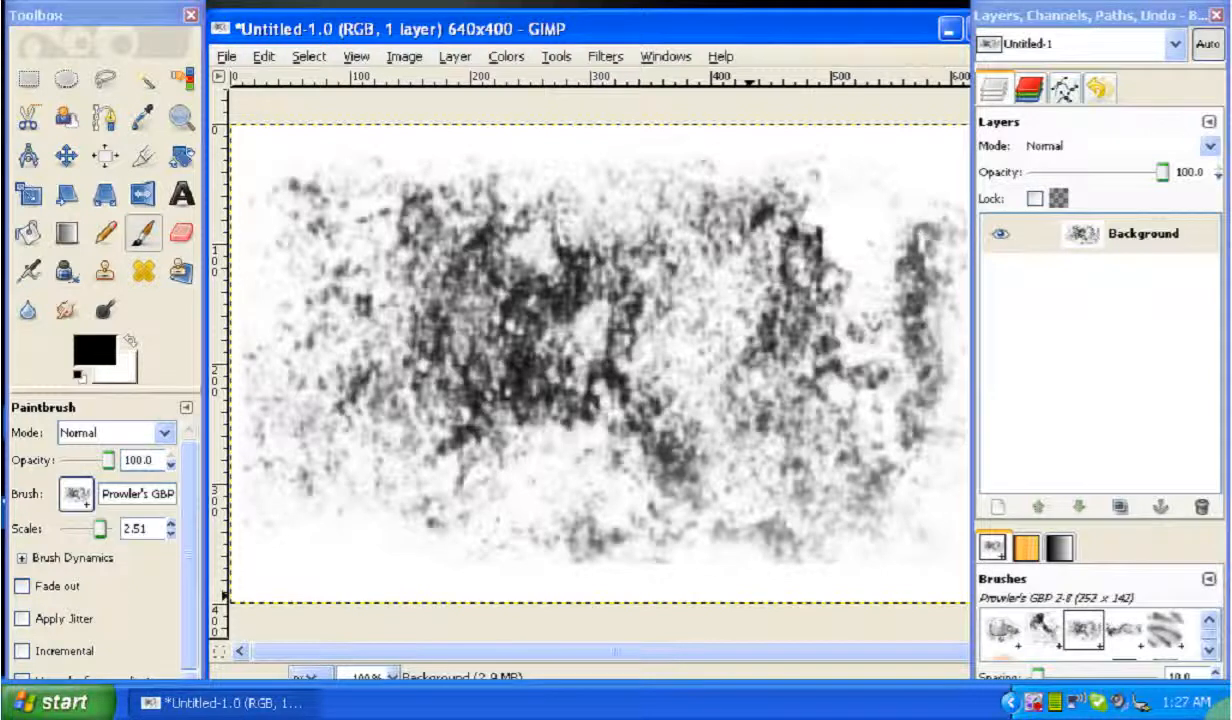
pyautogui.hotkey('ctrl', 'z')
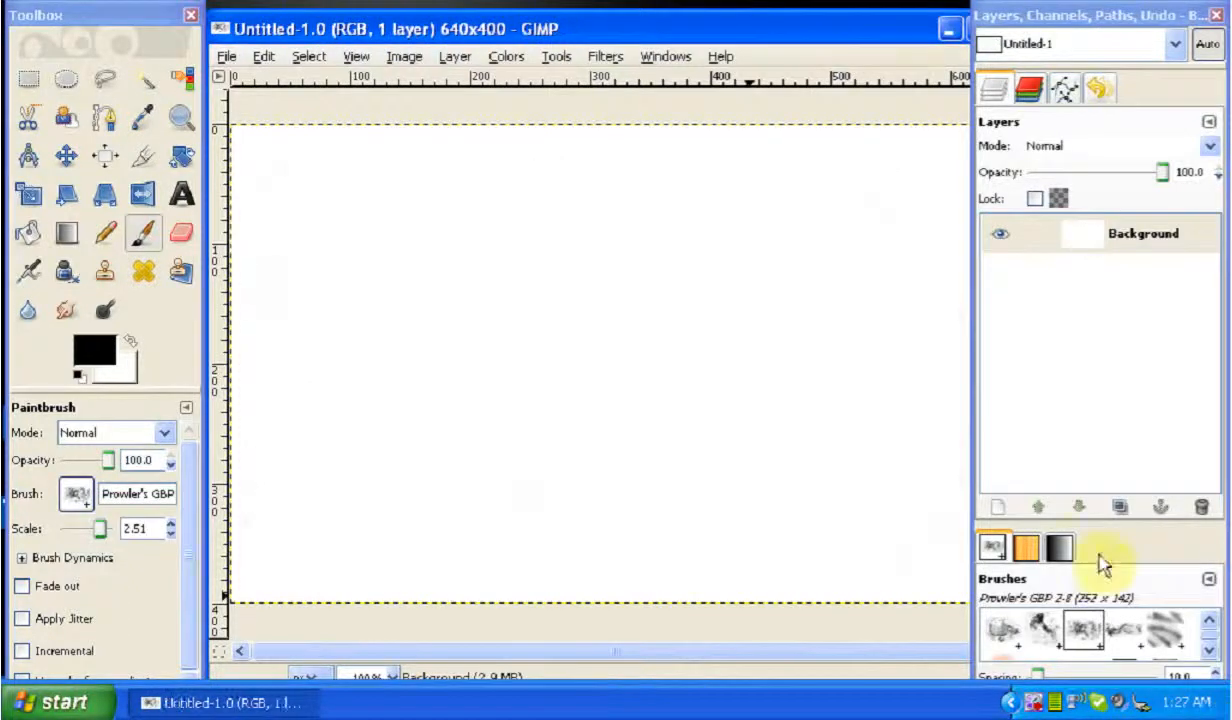
# Choose the 514 x 514 curling smoke brush from the 21 Smoke Brush set for the Paintbrush
pyautogui.click(77, 496)
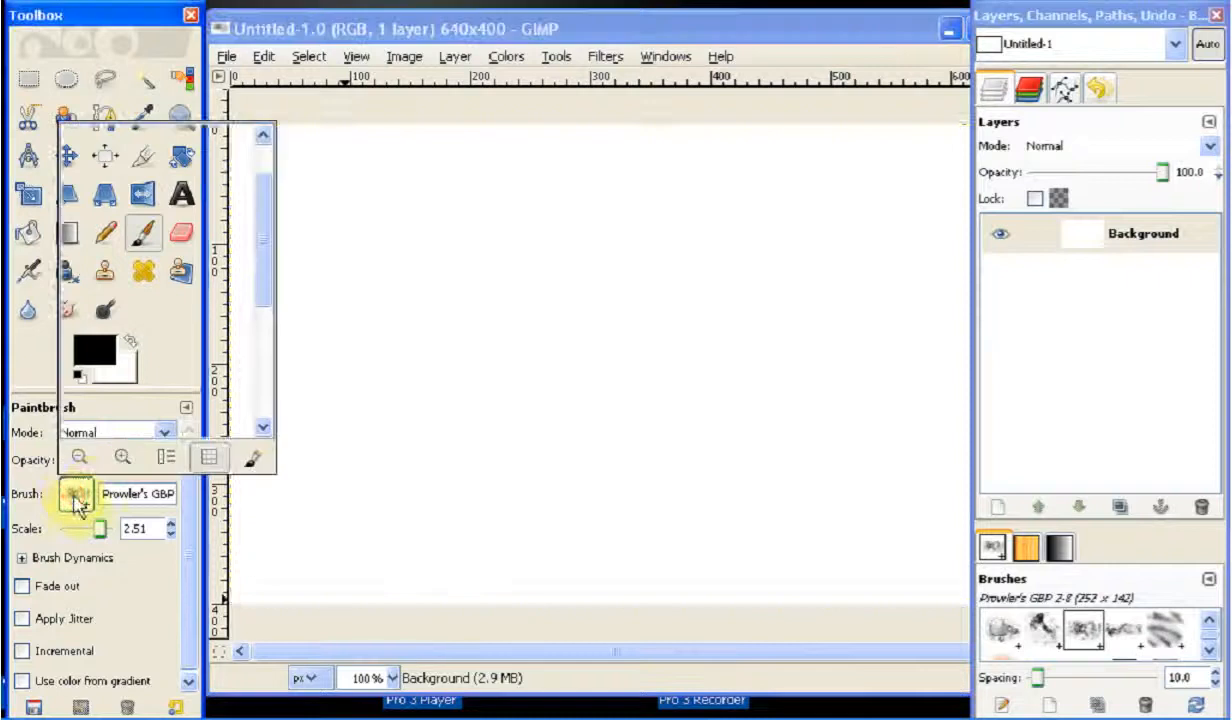
pyautogui.scroll(2, 160, 262)
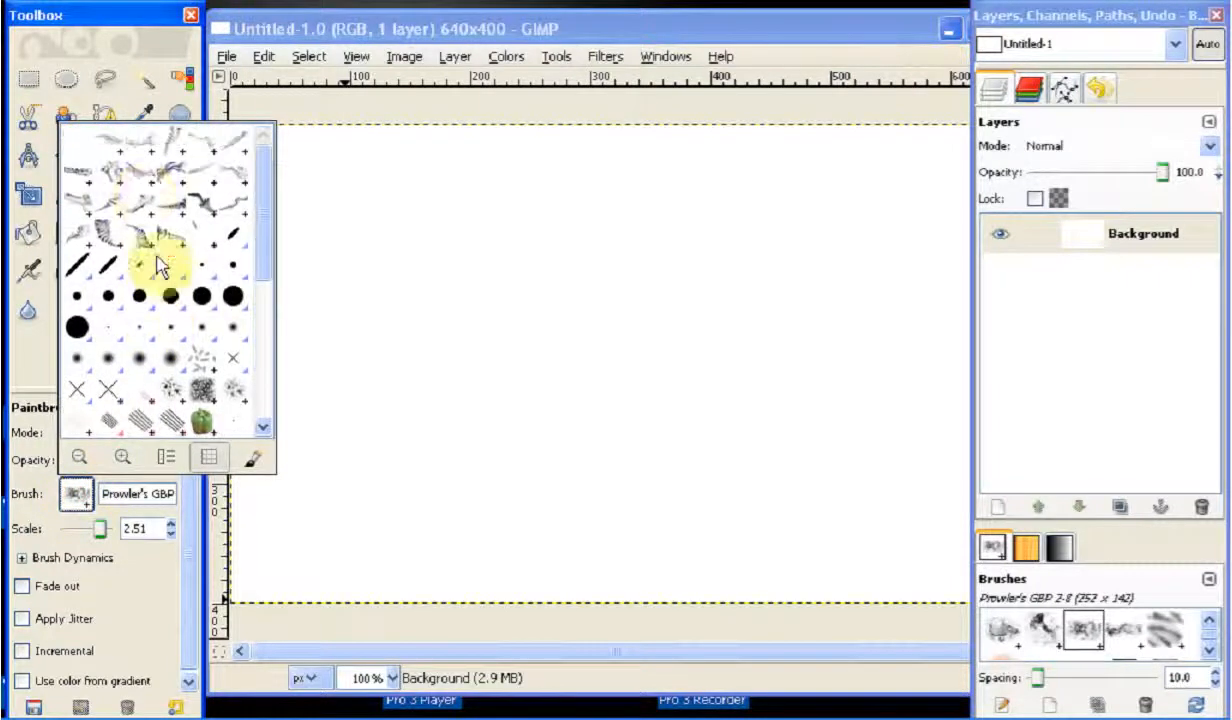
pyautogui.click(108, 240)
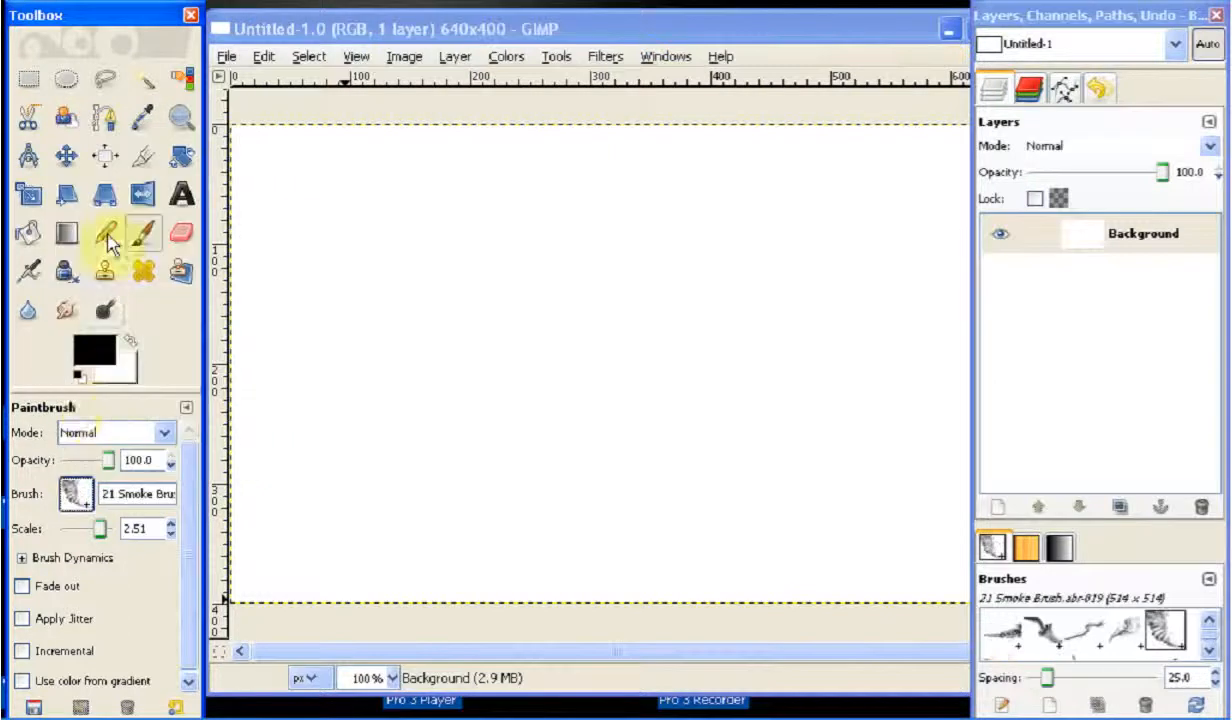
# Change the foreground color to the purple shade saved among the recent color swatches
pyautogui.click(82, 352)
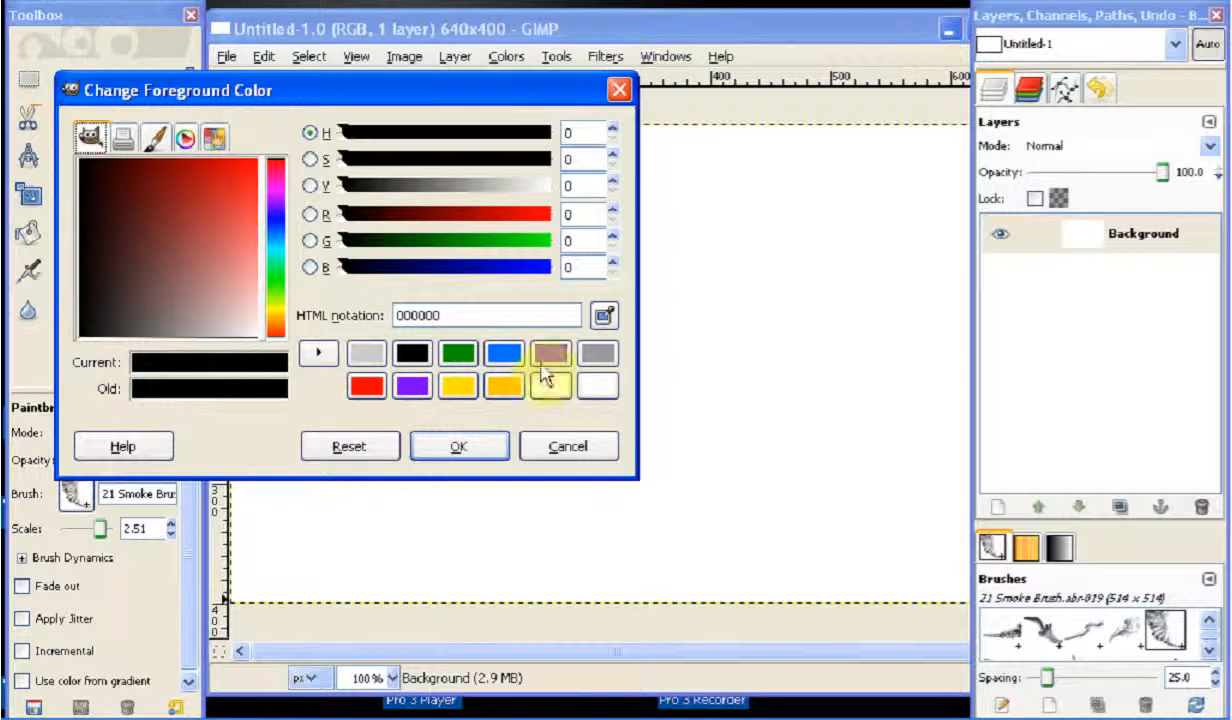
pyautogui.click(549, 354)
pyautogui.click(461, 447)
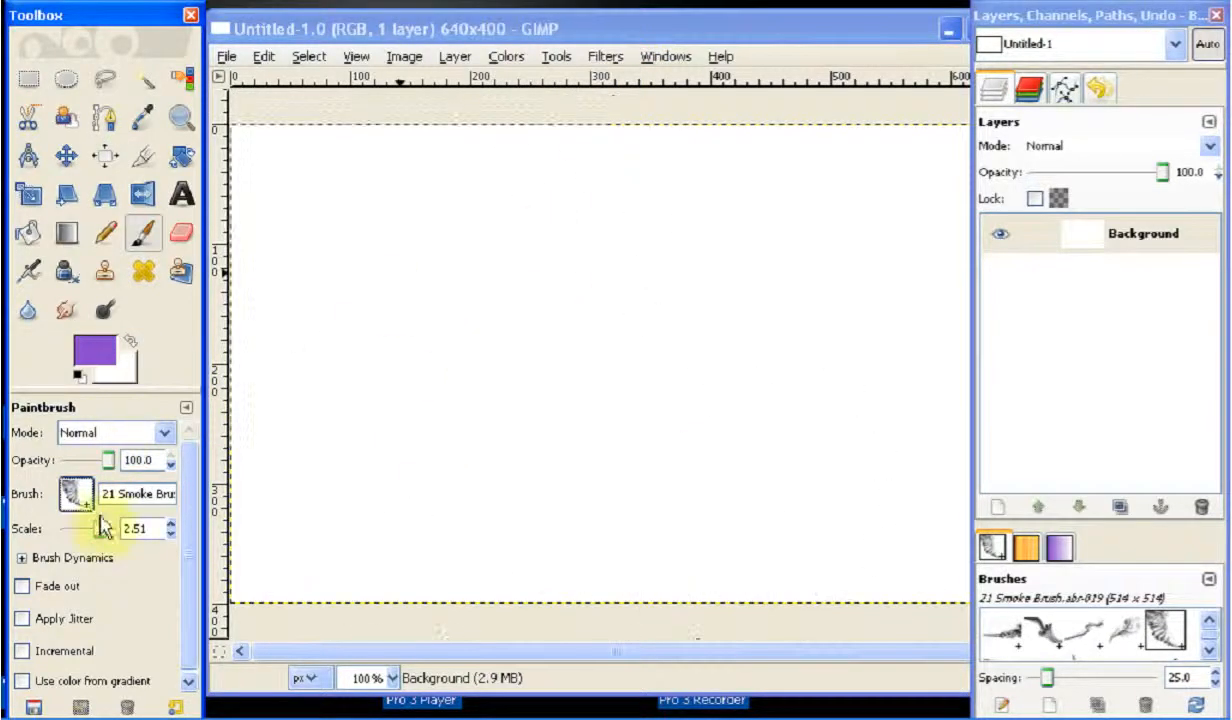
# Set the brush scale to 0.94 and stamp the purple smoke twice, side by side across the canvas
pyautogui.moveTo(100, 527); pyautogui.dragTo(92, 527)
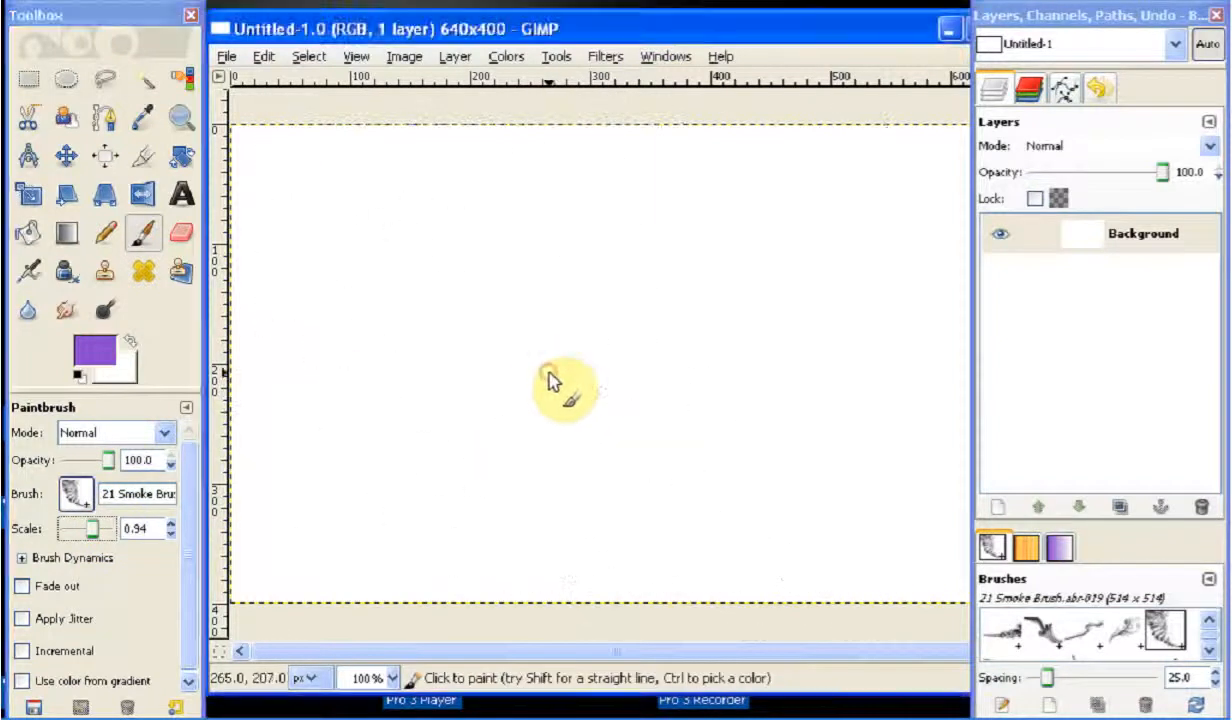
pyautogui.click(549, 376)
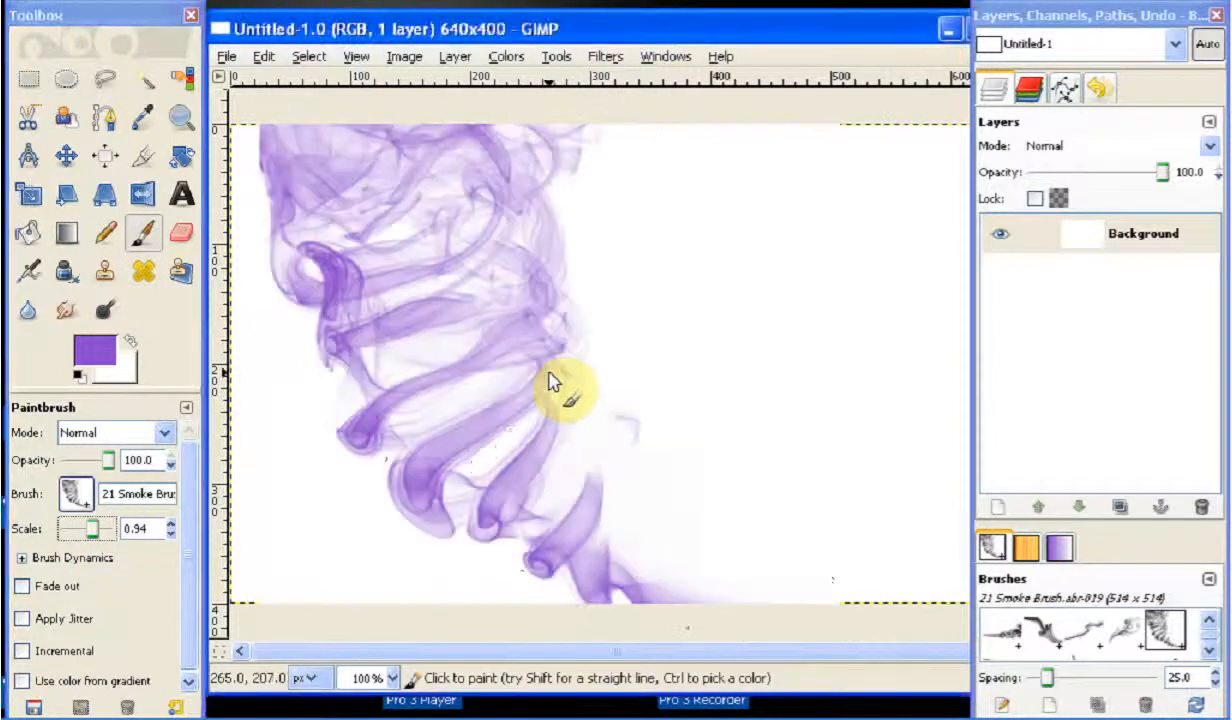
pyautogui.click(866, 410)
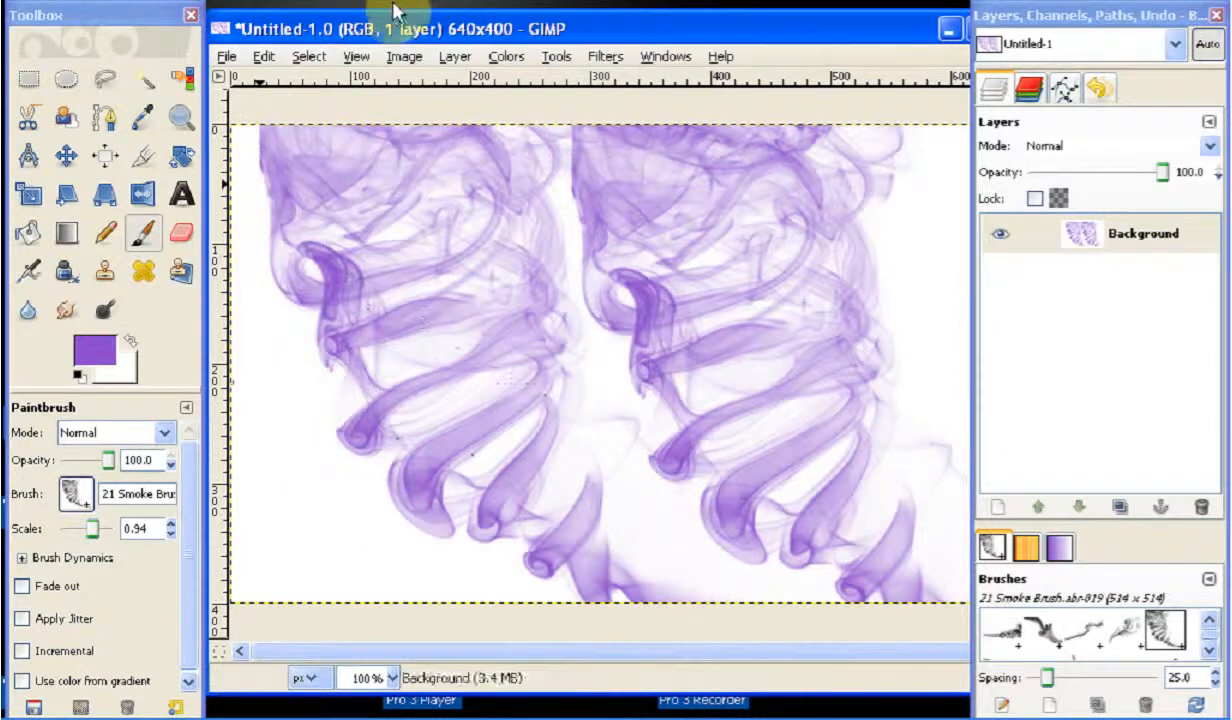
# Stamp a much smaller smoke near the canvas's lower-left corner, and one at scale 10.00 over the upper middle of the canvas
pyautogui.click(92, 532)
pyautogui.moveTo(92, 535)
pyautogui.mouseDown()
pyautogui.moveTo(77, 530)
pyautogui.moveTo(118, 530)
pyautogui.mouseUp()
pyautogui.click(322, 510)
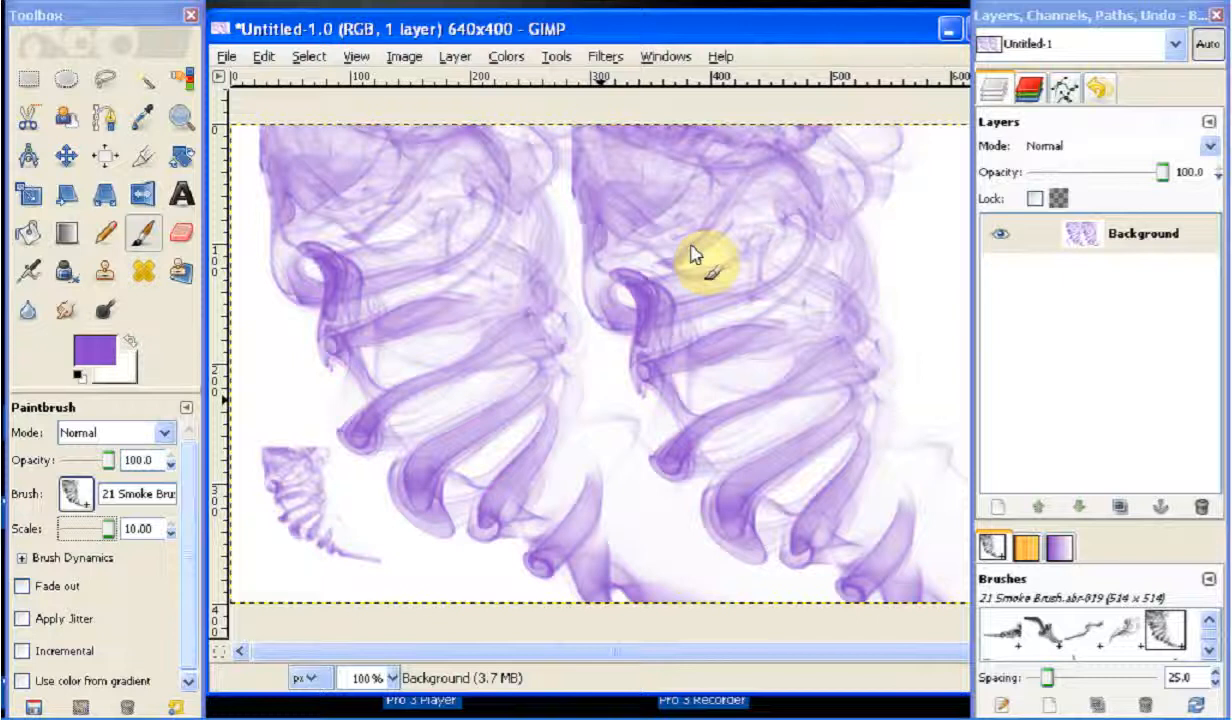
pyautogui.click(645, 282)
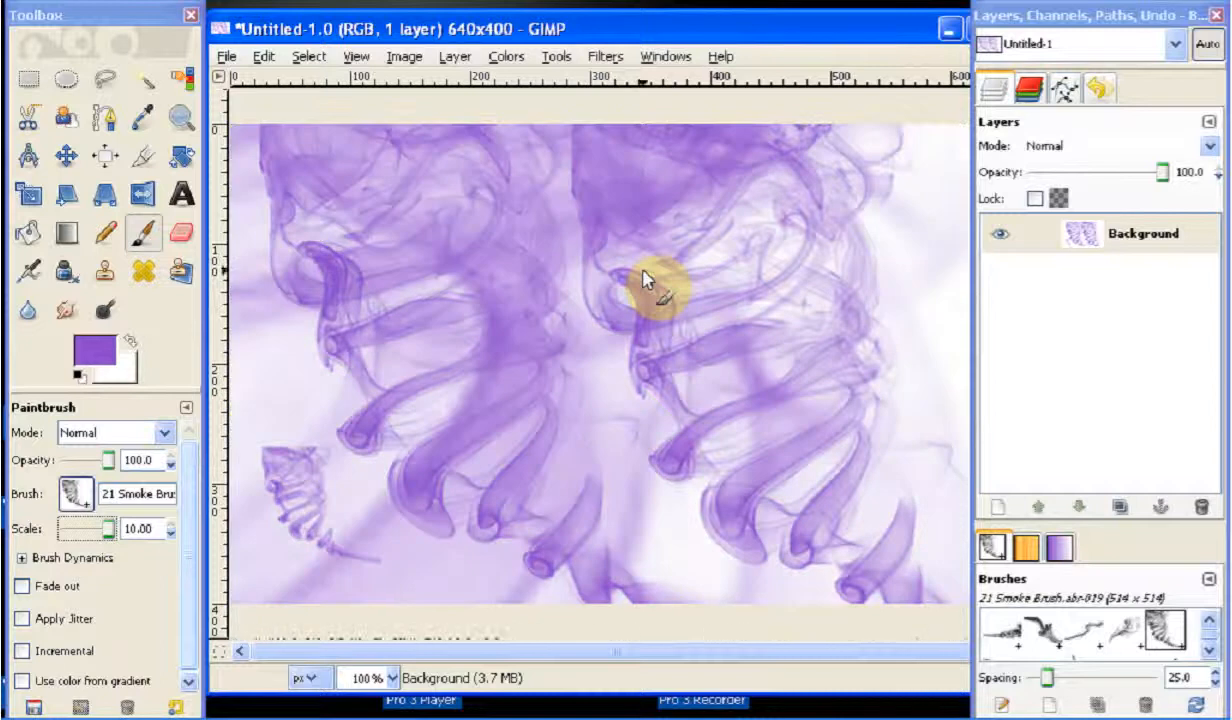